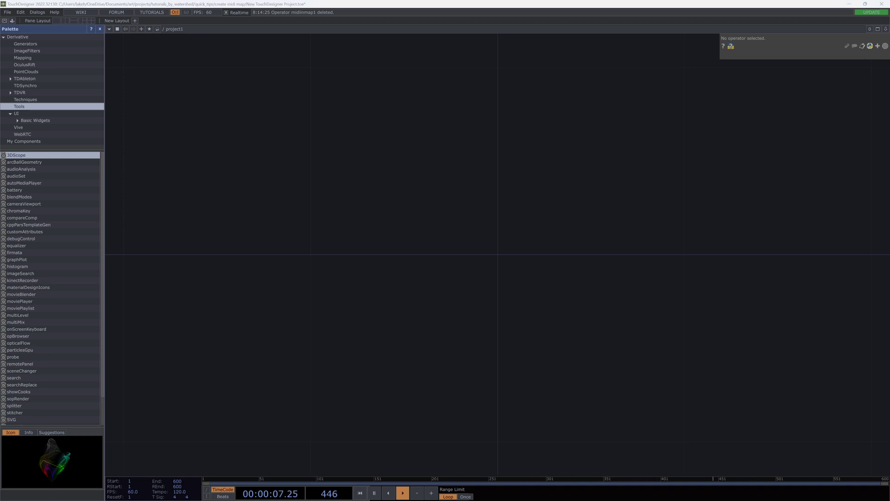
Step: Switch to the Chrome browser and search the web for korg nanokontrol2
key(alt+Tab)
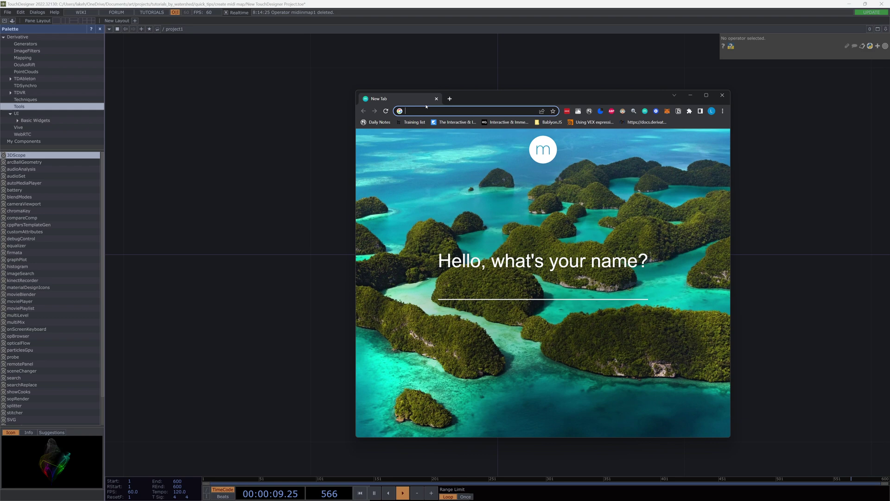
text(k)
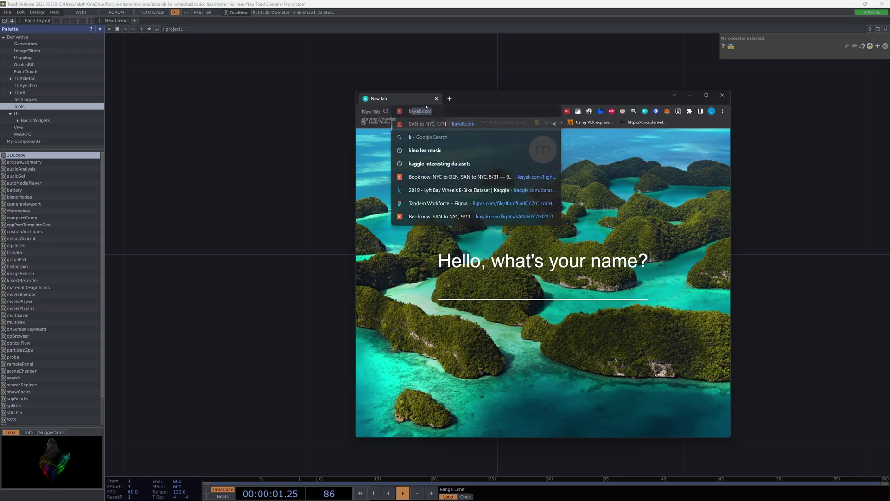
text(org nano)
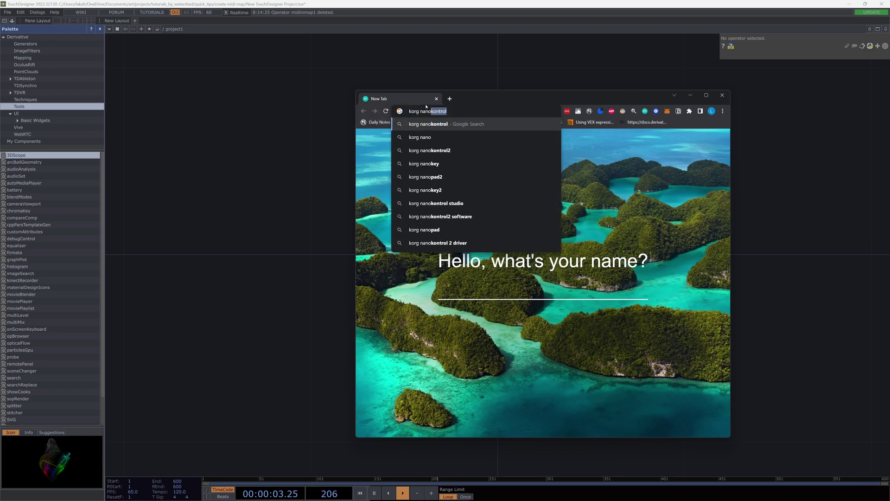
key(Right)
text(2)
key(Return)
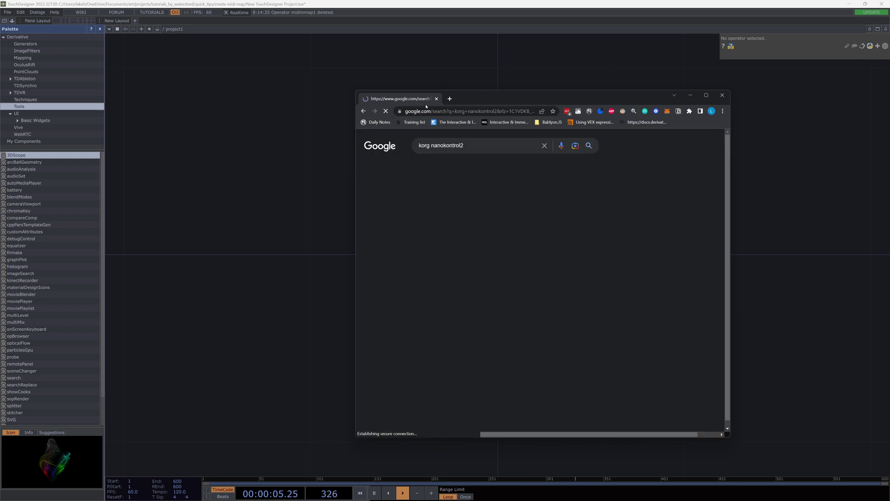
Step: View the Korg nanoKONTROL2 product photo on its Amazon listing, and switch back to TouchDesigner
scroll(503, 302, down, 4)
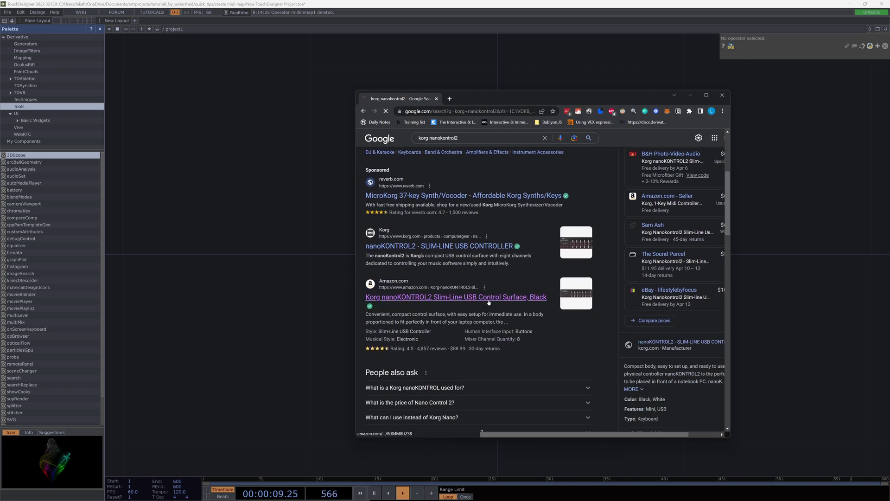
click(528, 298)
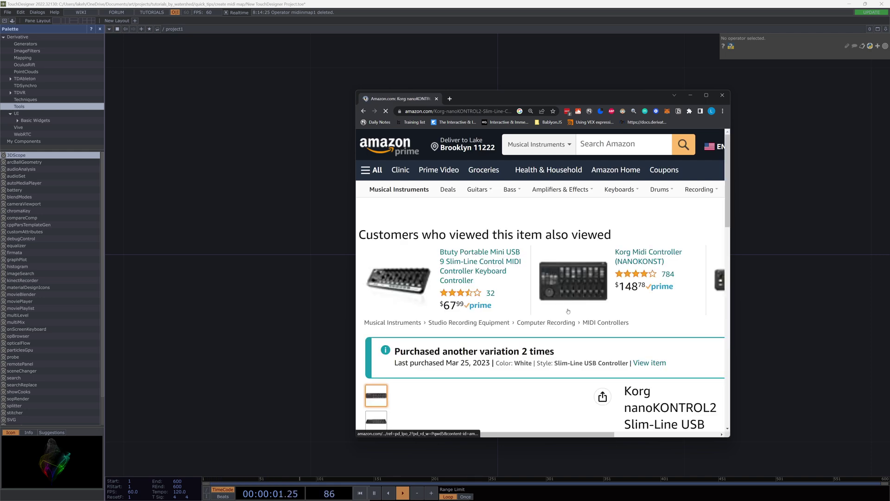
scroll(510, 308, down, 4)
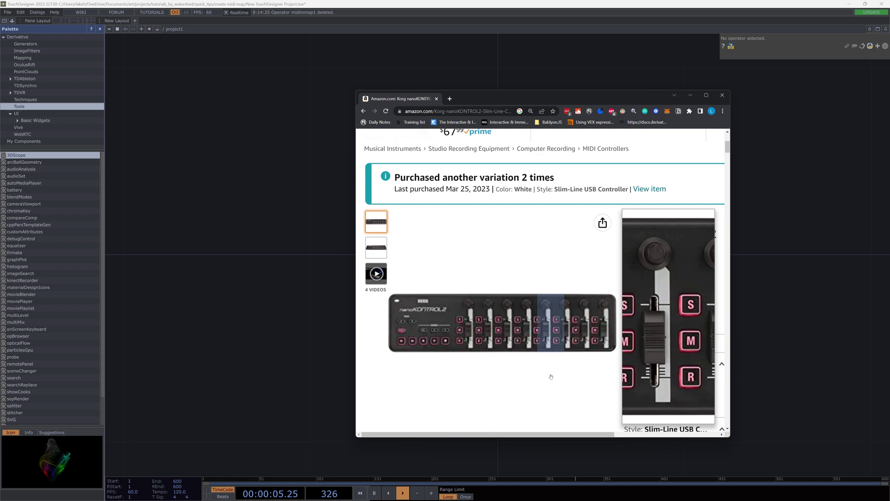
click(766, 199)
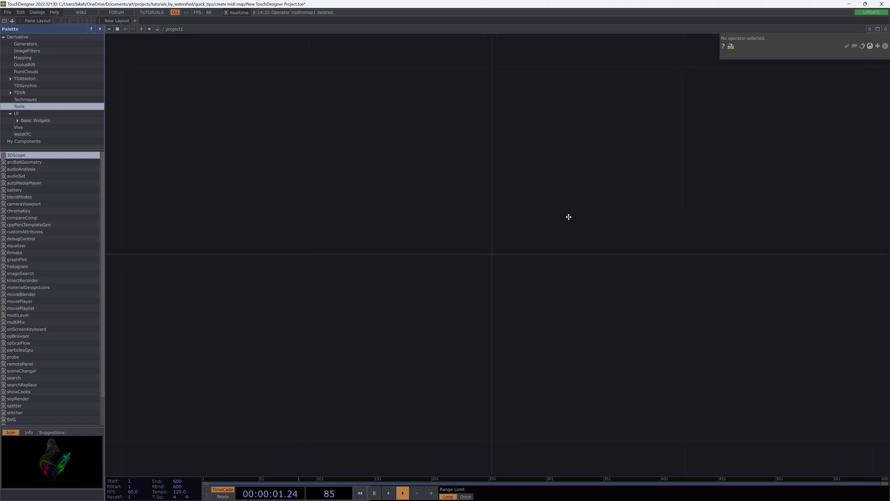
mouse_move(568, 217)
mouse_down()
mouse_move(592, 233)
mouse_move(563, 230)
mouse_up()
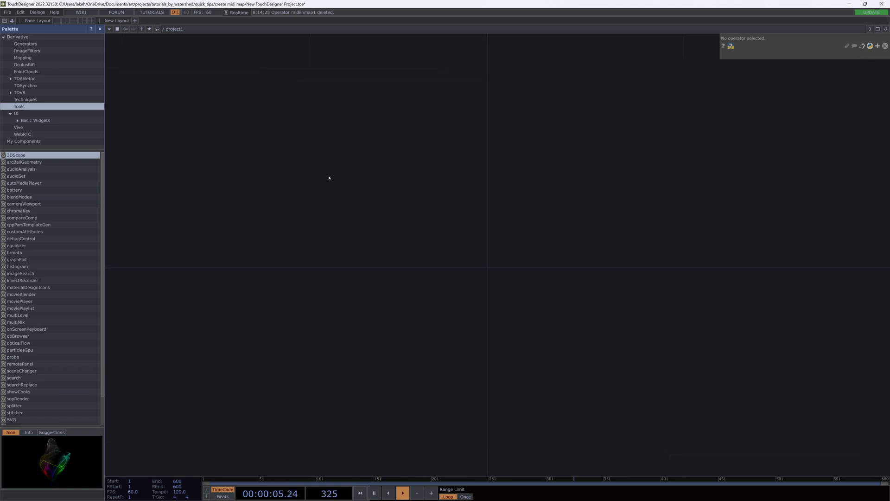
key(Tab)
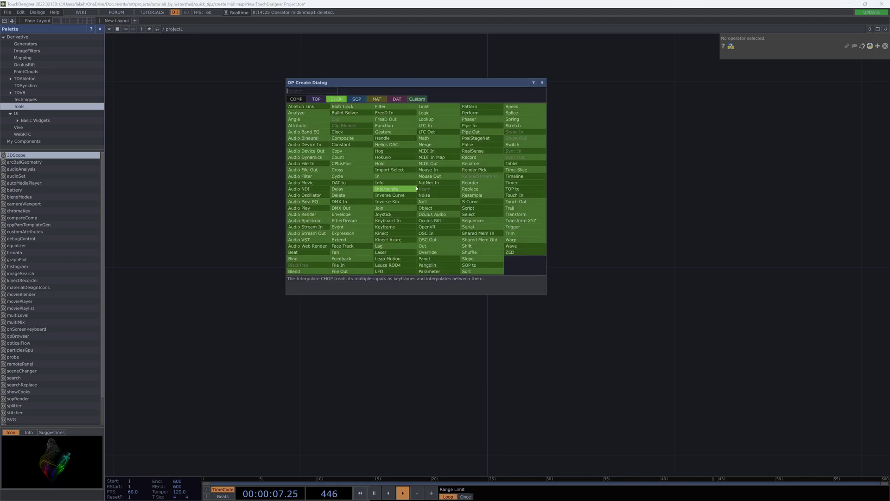
key(Escape)
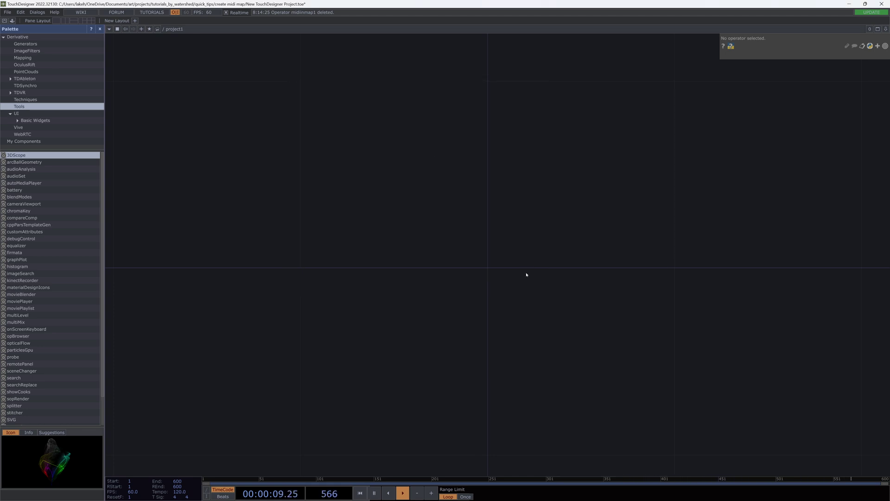
Step: Add a MIDI In CHOP to project1 to inspect its channels, and delete it again
key(Tab)
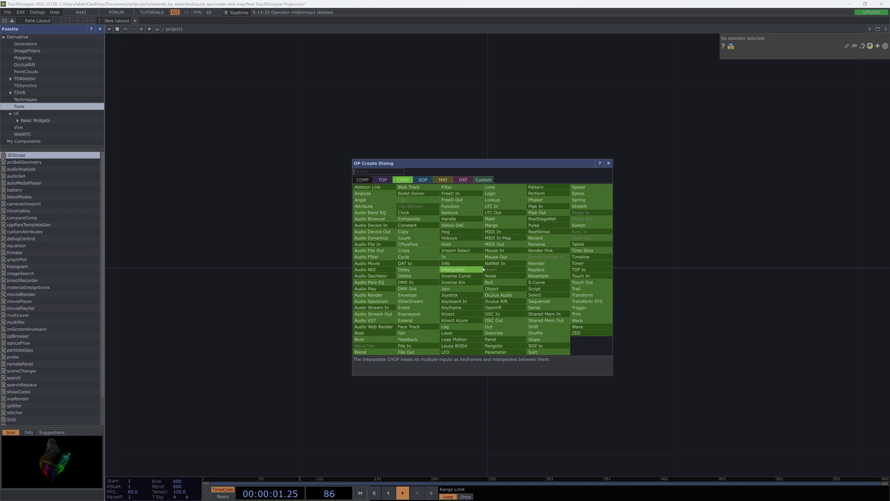
click(503, 232)
click(480, 271)
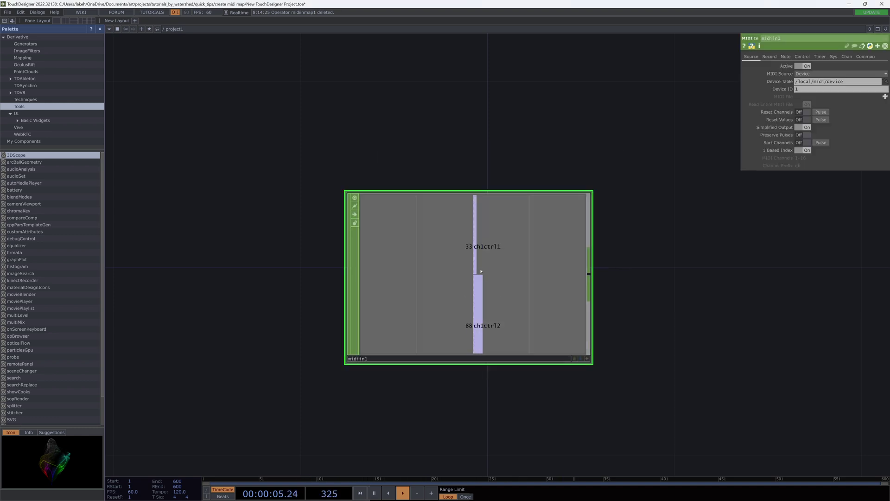
scroll(482, 256, down, 5)
drag(482, 256, 467, 213)
key(Delete)
Step: Add a MIDI In Map CHOP to project1 and view its slider and button channels
key(Tab)
text(mi)
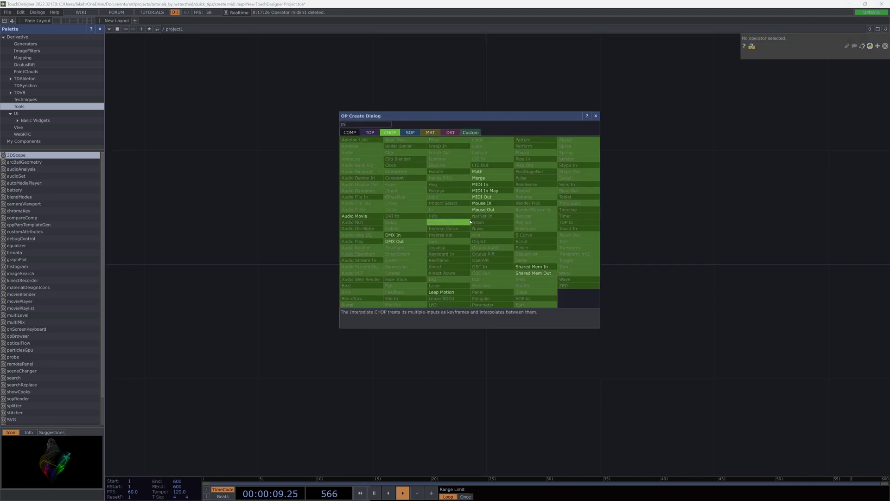
click(491, 191)
click(501, 266)
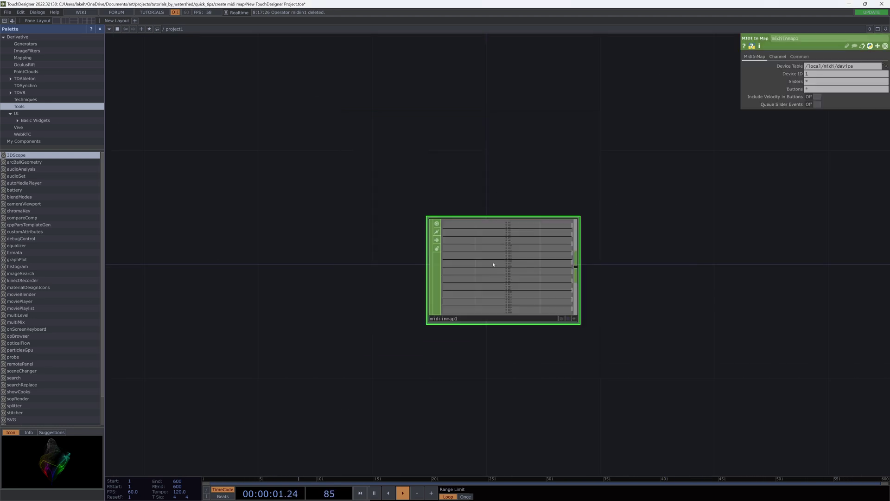
scroll(524, 254, up, 4)
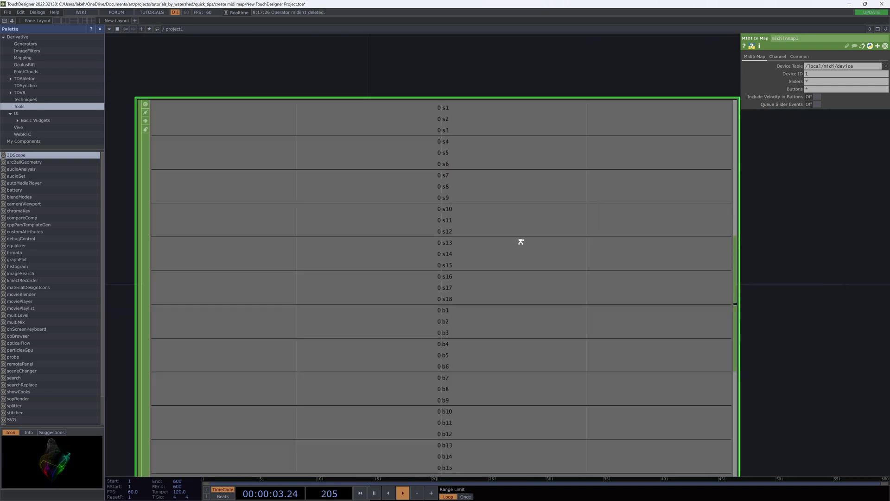
scroll(521, 239, down, 2)
drag(723, 232, 719, 199)
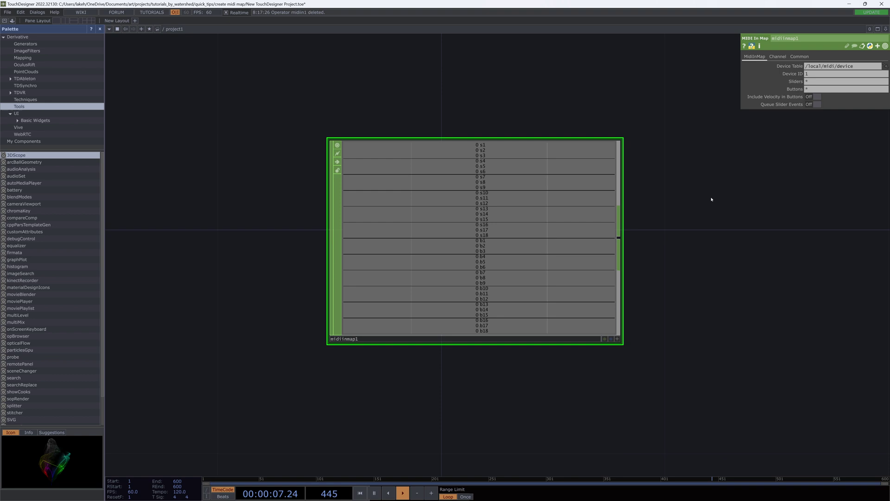
Step: Remove the existing device mapping in the MIDI Mapper and arrange the dialog and the MIDI In Map CHOP side by side
key(alt+d)
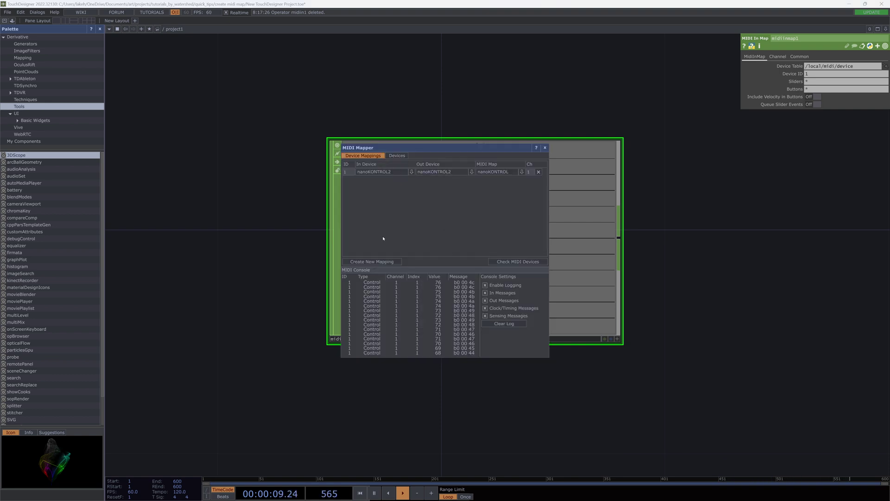
click(538, 172)
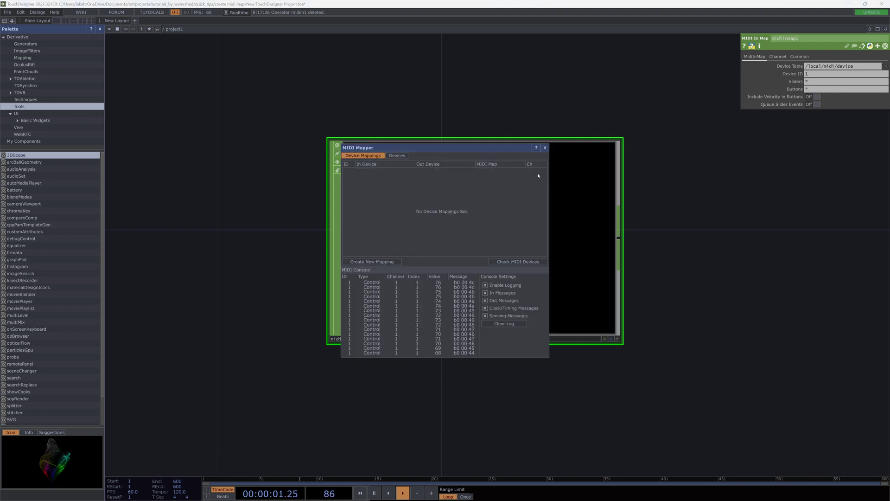
drag(582, 193, 695, 184)
drag(409, 150, 376, 108)
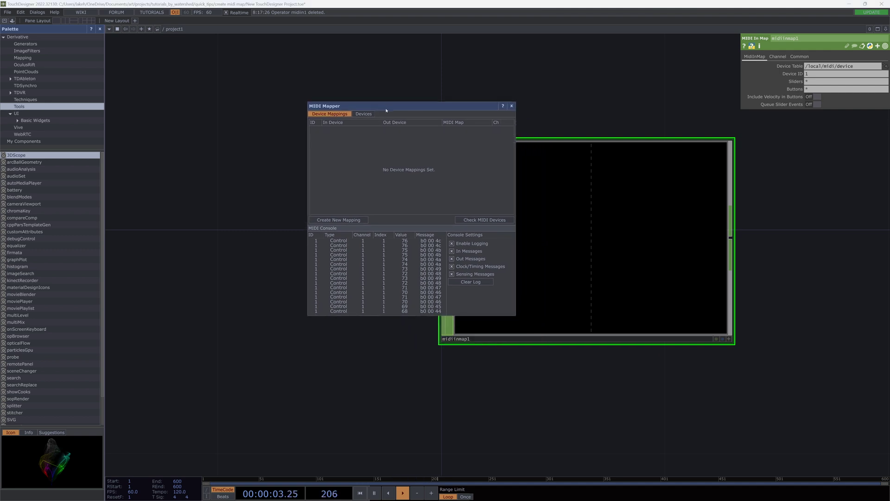
Step: Create a new device mapping with nanoKONTROL2 as the in and out device and nanoKONTROL as the MIDI map
click(361, 221)
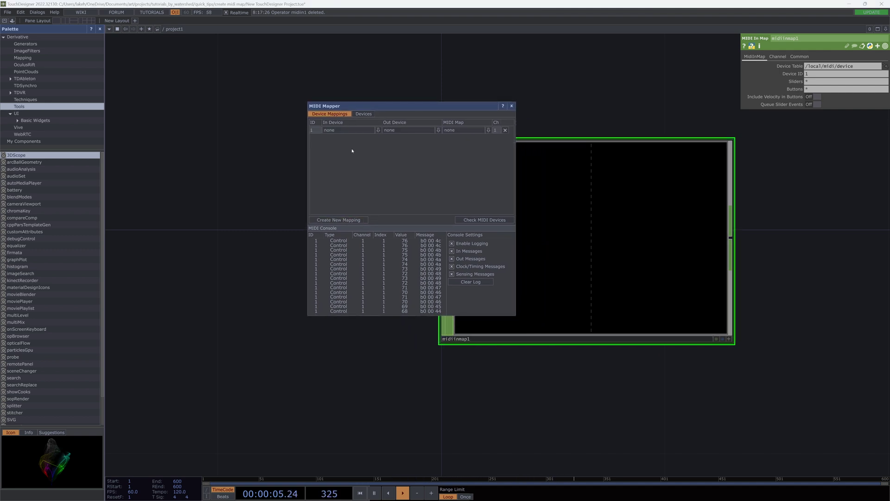
click(352, 130)
click(353, 149)
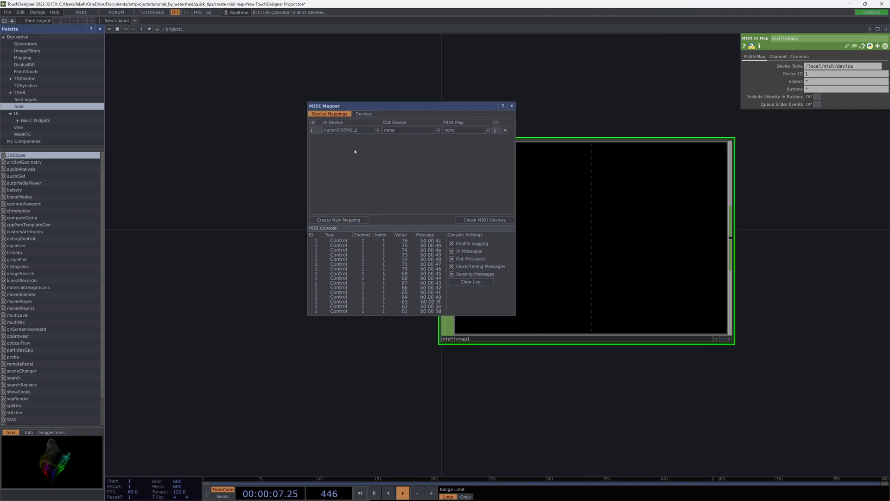
click(387, 130)
click(402, 158)
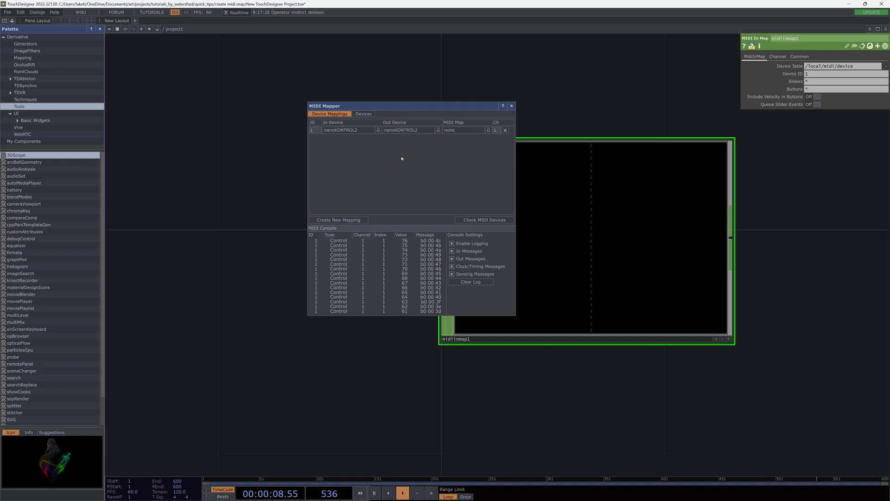
click(460, 132)
click(465, 184)
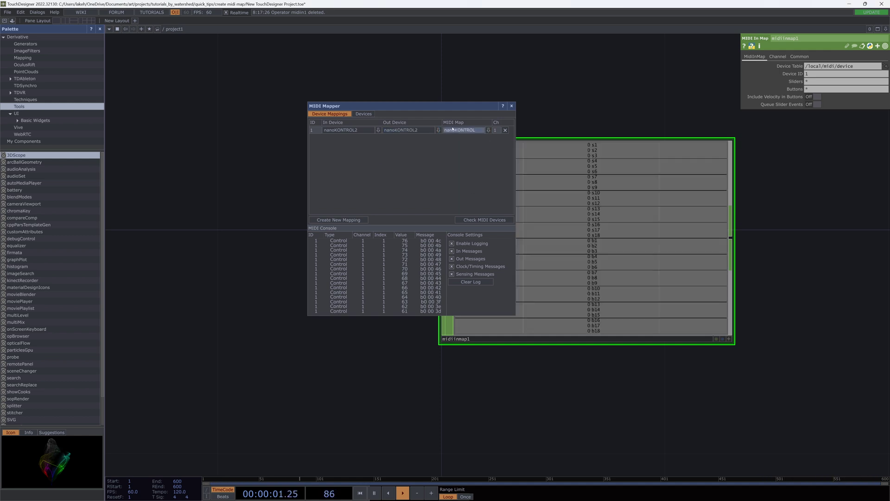
Step: Move the MIDI Mapper clear of the MIDI In Map CHOP and choose nanoKONTROL again from the available MIDI maps
drag(447, 106, 368, 122)
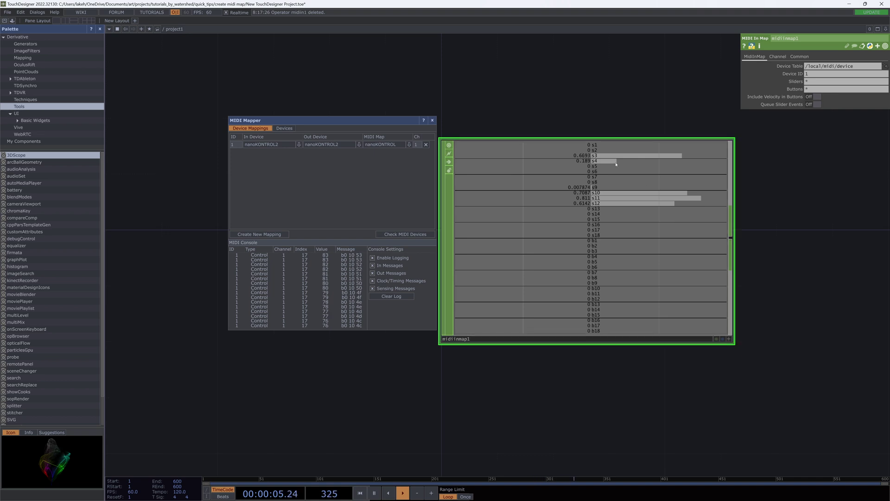
drag(373, 120, 351, 143)
click(358, 170)
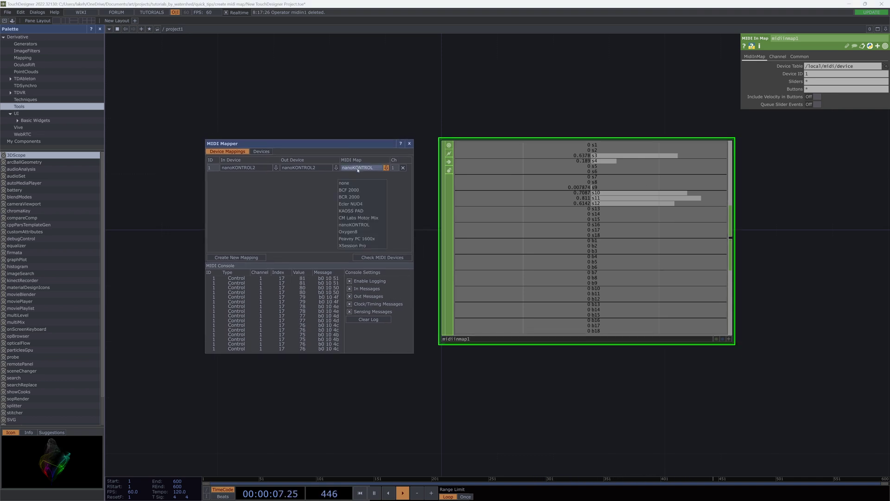
click(354, 224)
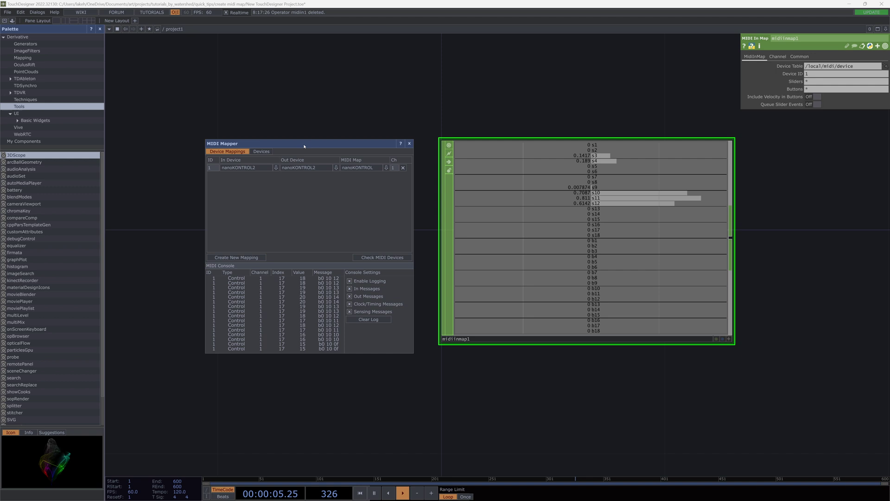
Step: Clear the workspace by moving the MIDI Mapper aside, hiding the Palette and deleting the MIDI In Map CHOP
drag(304, 147, 161, 143)
key(alt+l)
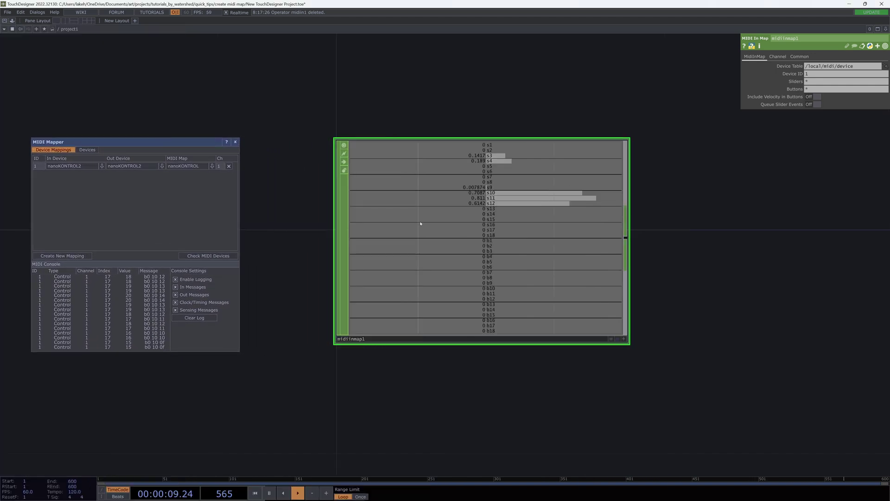
key(Delete)
Step: Go up to the root network and enter the midi component inside the local component
key(u)
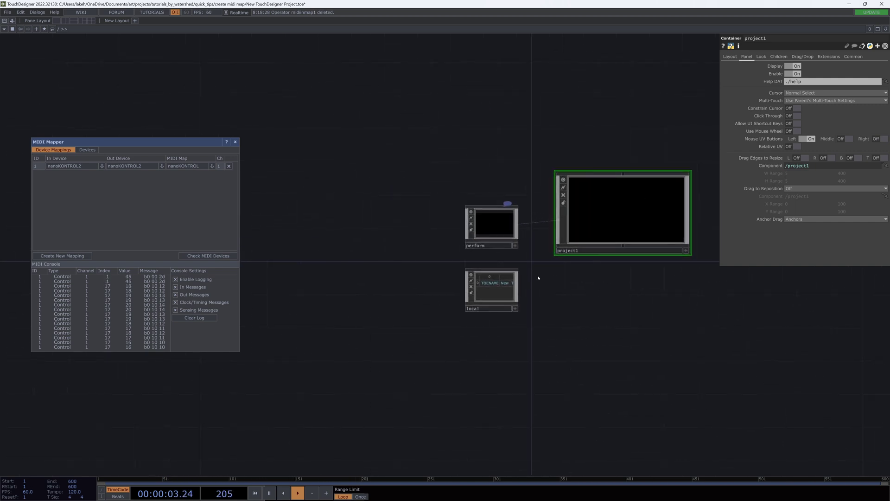
click(486, 291)
key(i)
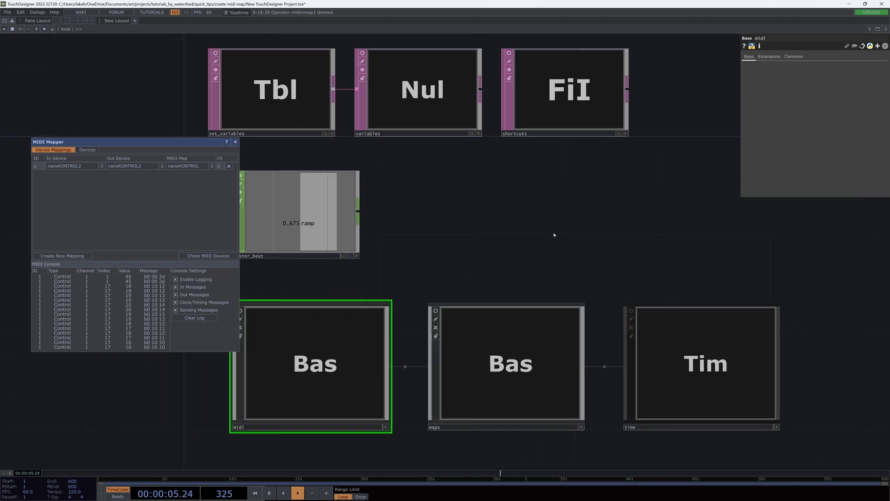
scroll(554, 235, down, 3)
drag(555, 234, 643, 219)
right_drag(815, 388, 492, 331)
drag(475, 325, 675, 279)
click(456, 326)
key(i)
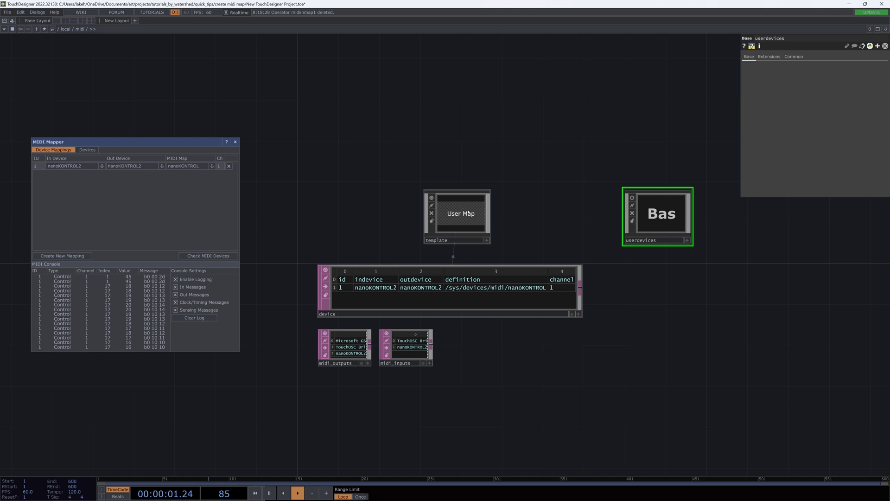
Step: Place the template and userdevices components next to each other above the device table
mouse_move(461, 213)
mouse_down()
mouse_move(569, 203)
mouse_move(468, 213)
mouse_up()
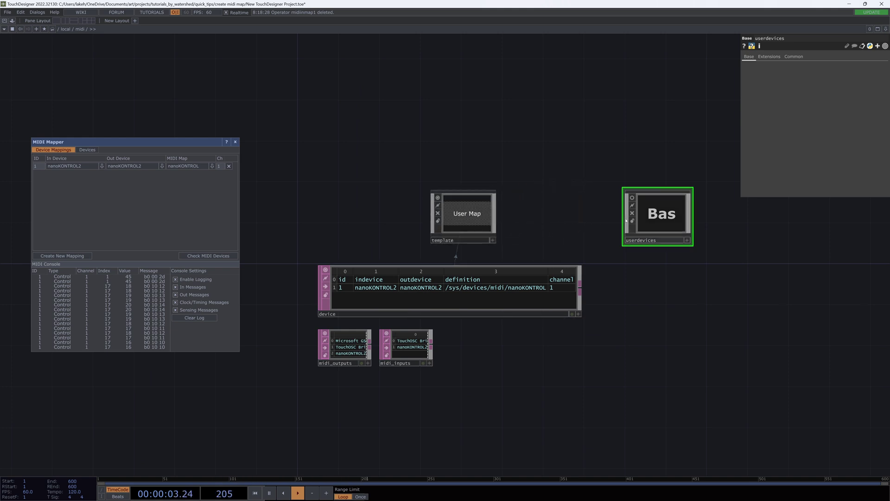
drag(683, 216, 570, 215)
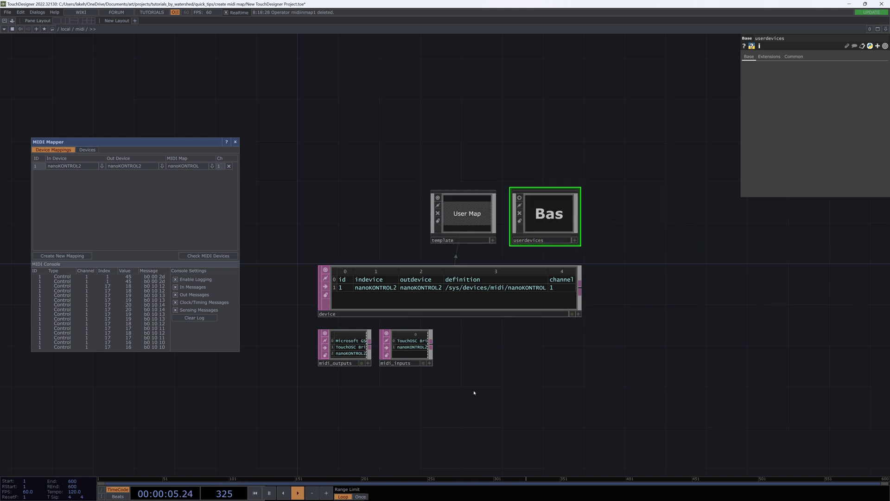
Step: Make the device table's viewer active and select the definition path /sys/devices/midi/nanoKONTROL in its first mapping row
scroll(482, 389, up, 1)
drag(481, 390, 548, 386)
scroll(542, 345, up, 1)
drag(541, 346, 536, 393)
click(506, 338)
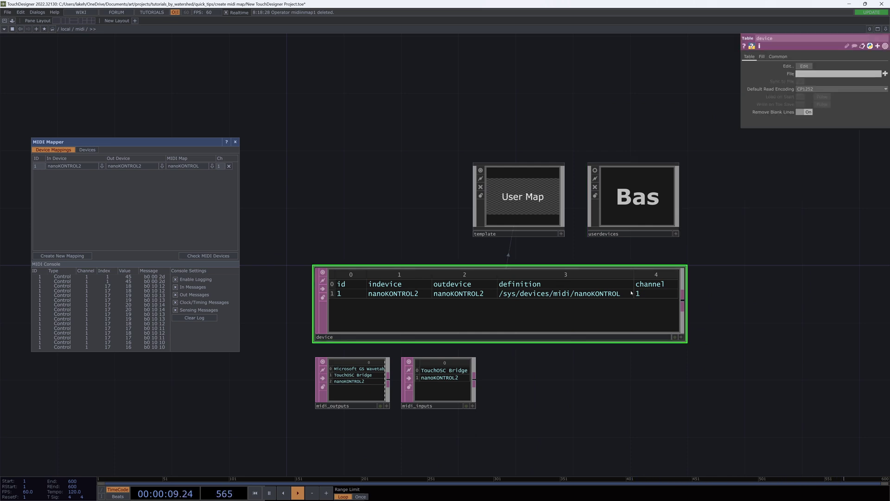
click(680, 337)
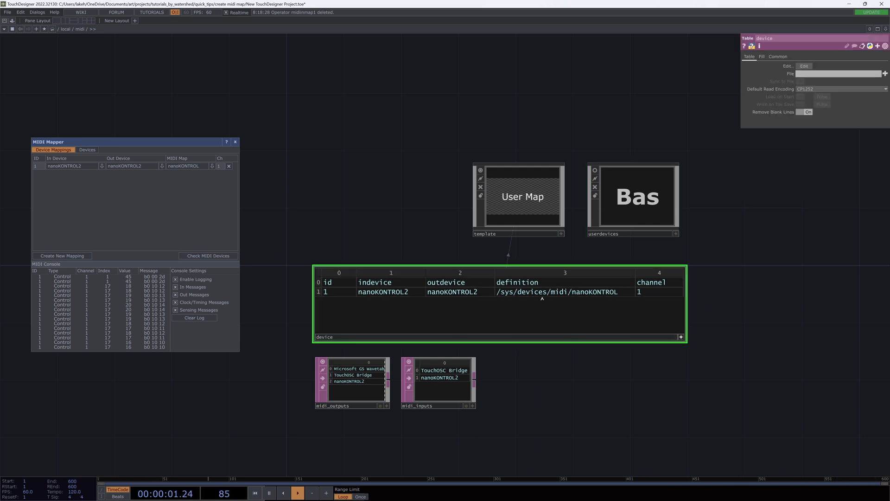
drag(498, 292, 622, 293)
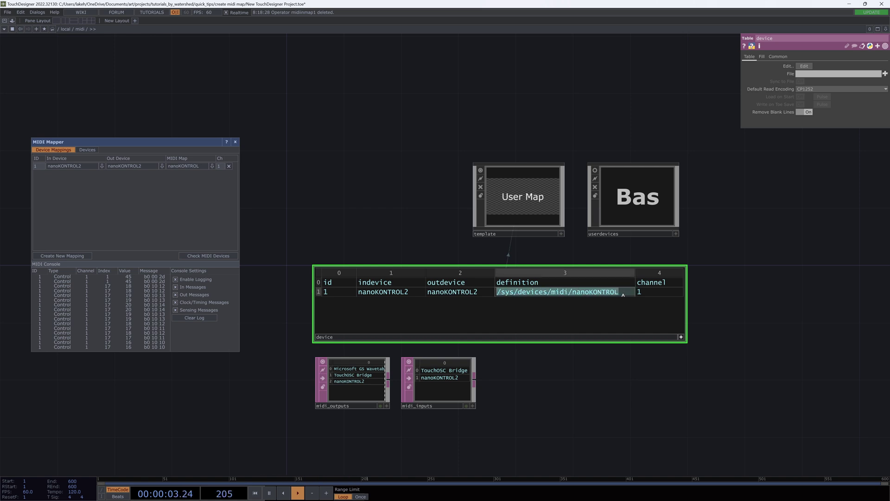
Step: Finish inspecting the nanoKONTROL definition path and deactivate the device table's viewer
click(622, 294)
click(624, 313)
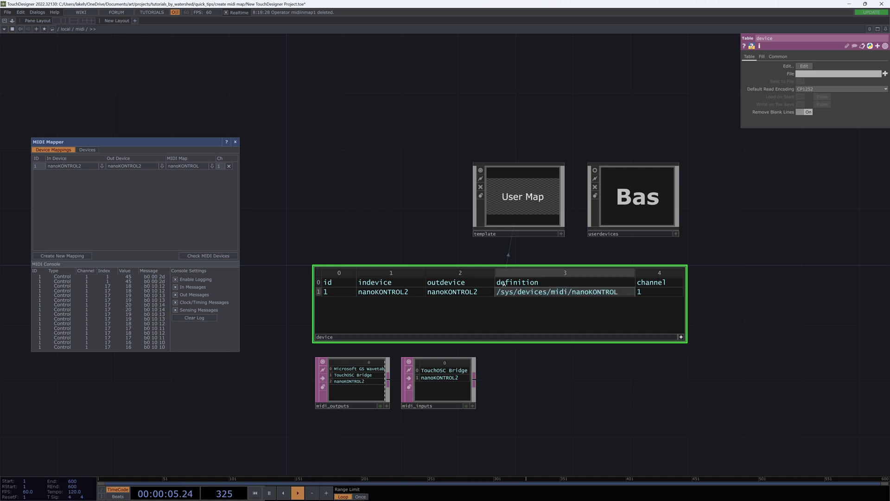
click(681, 337)
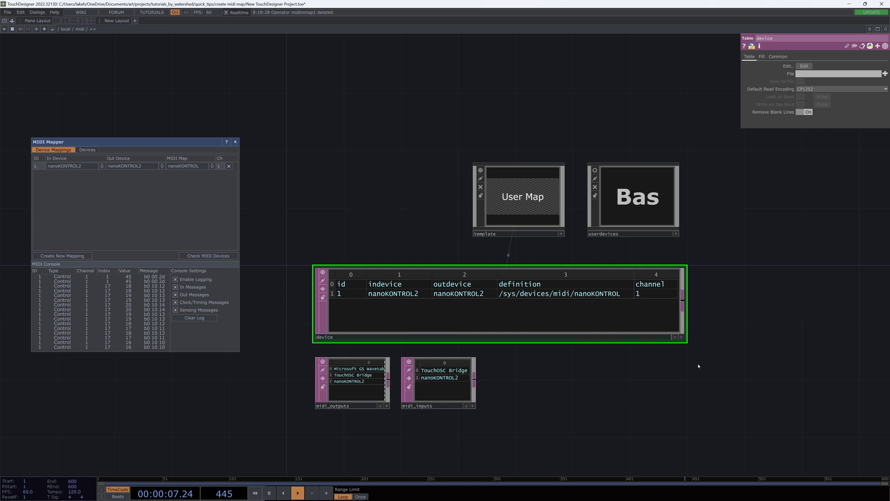
Step: Look inside the userdevices component and return to the midi network
drag(696, 366, 677, 367)
click(525, 194)
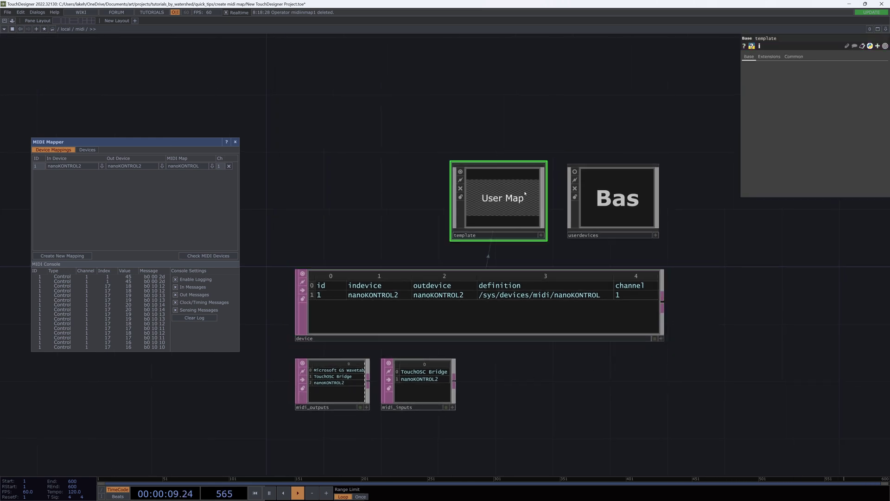
click(625, 203)
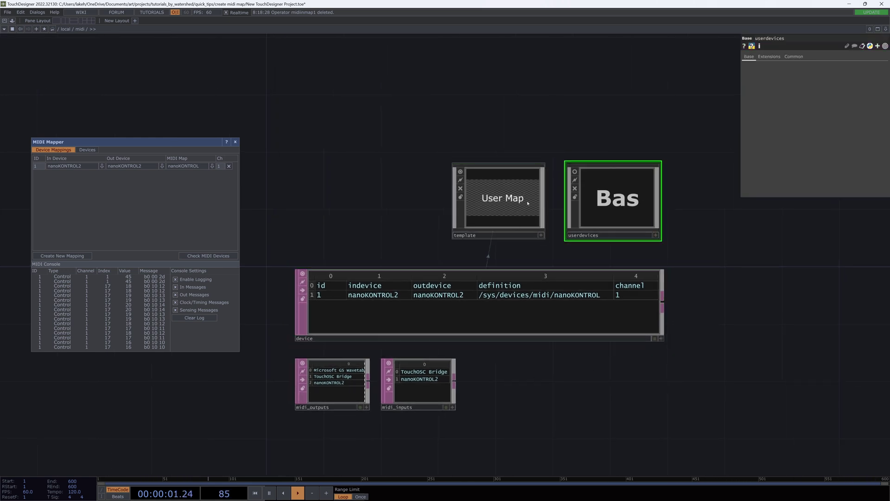
key(i)
key(u)
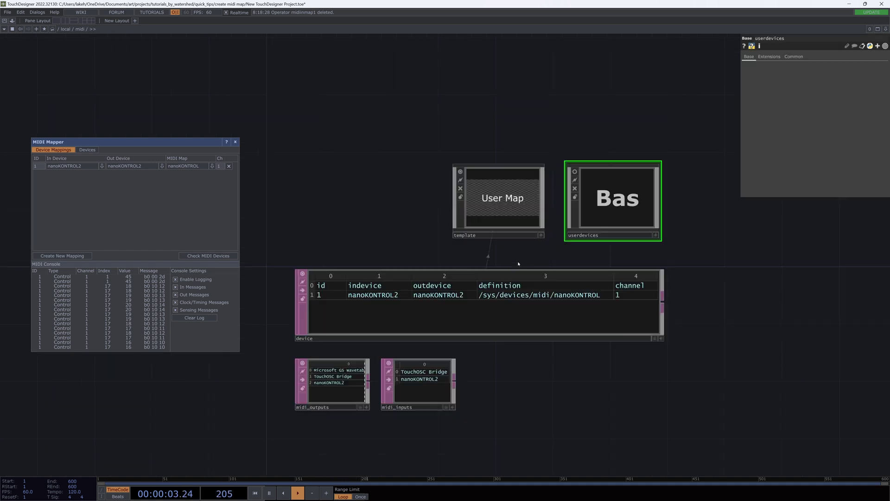
Step: Copy the template component and paste it inside the userdevices component
click(508, 202)
key(ctrl+c)
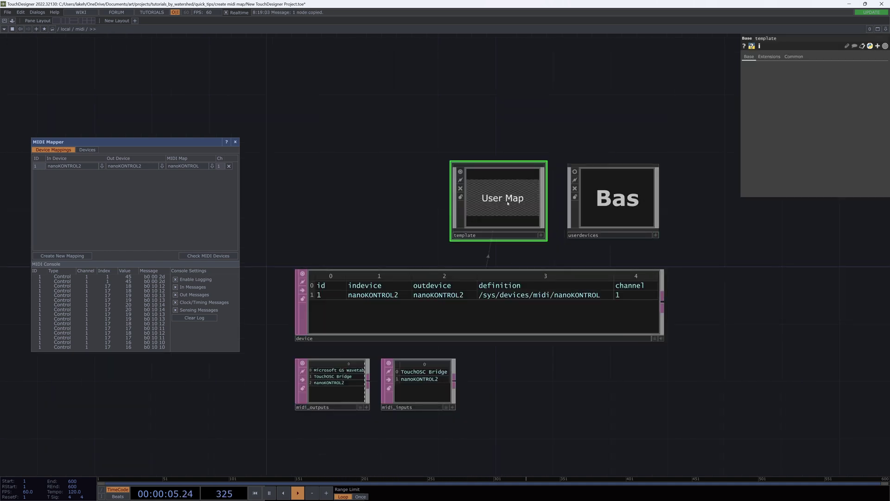
double_click(606, 194)
key(ctrl+v)
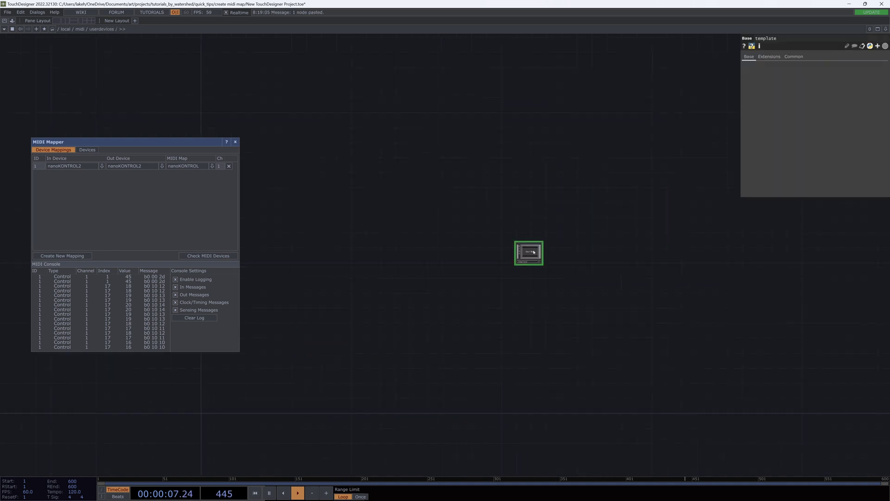
drag(529, 252, 214, 403)
drag(340, 397, 758, 247)
scroll(649, 257, up, 8)
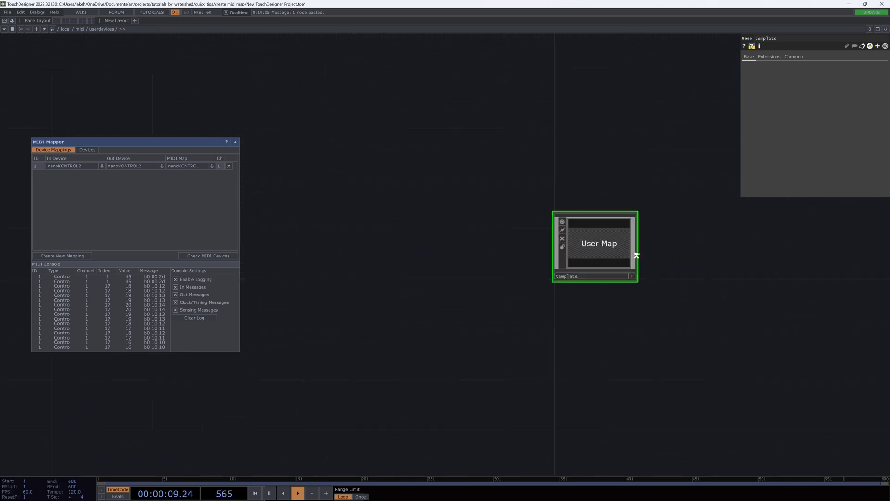
Step: Rename the pasted template component to nanoKontrol2
drag(614, 310, 593, 346)
click(436, 333)
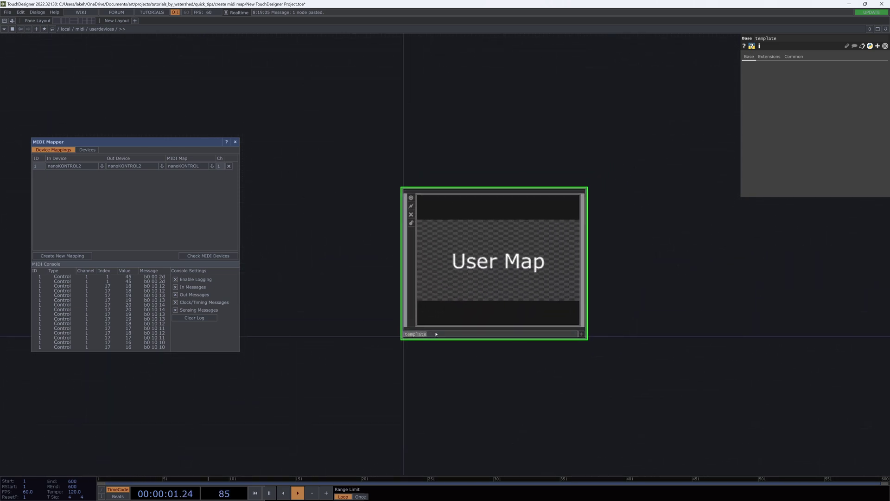
text(ann)
text(oKontrol)
text(2)
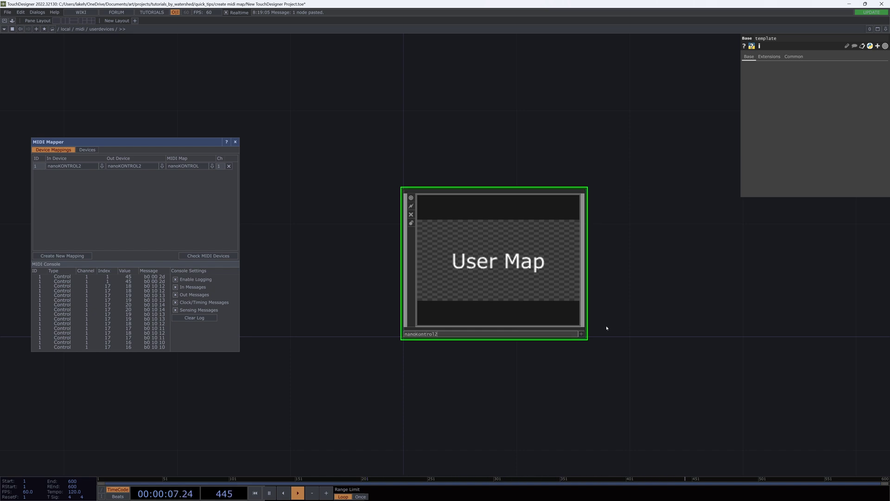
key(Return)
Step: Enter the nanoKontrol2 component and set the text1 operator's text to NanoKontrol2
key(i)
key(h)
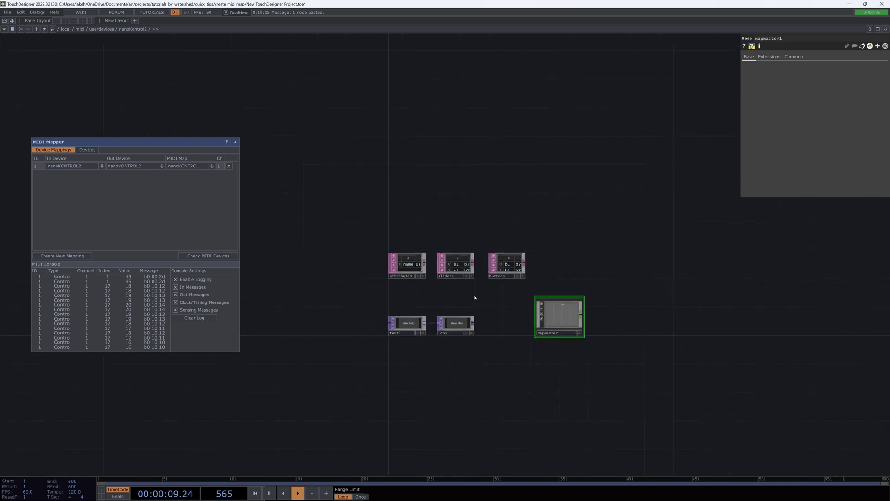
click(348, 350)
click(851, 105)
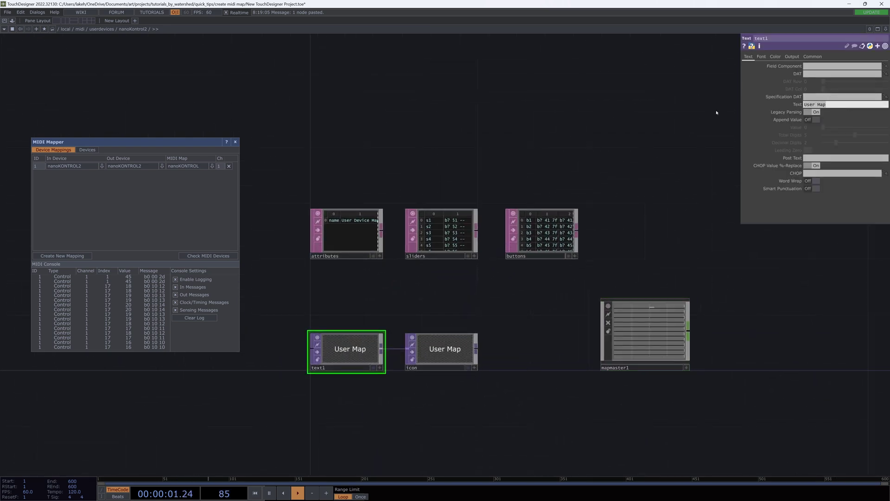
text(NanoKontrol2)
key(Return)
Step: Replace both cells in the attributes table's first row with nanoKontrol2
scroll(444, 251, up, 5)
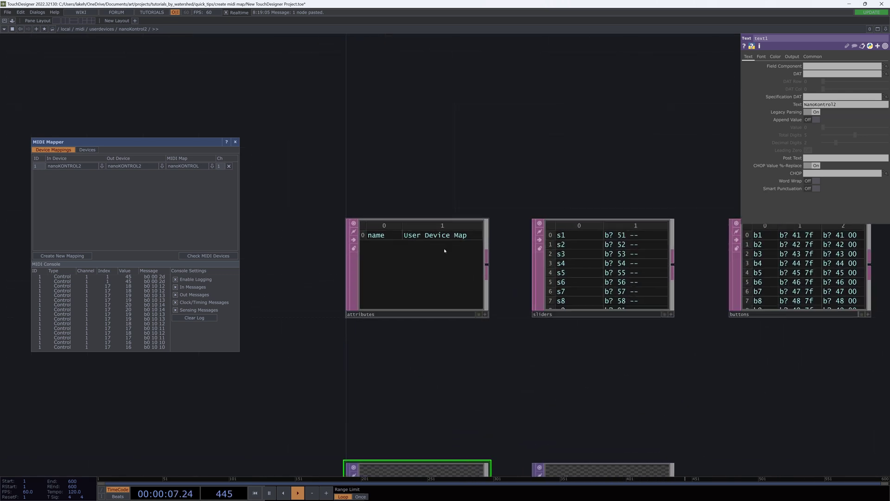
click(485, 314)
click(376, 234)
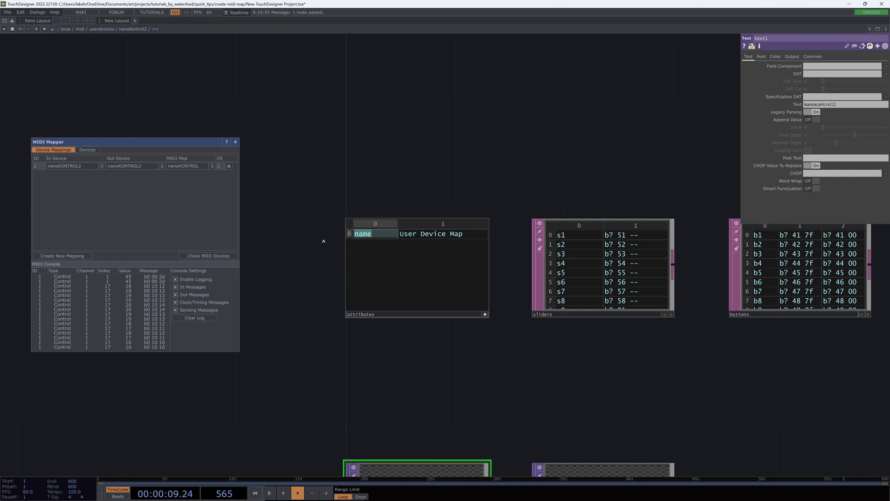
text(nano)
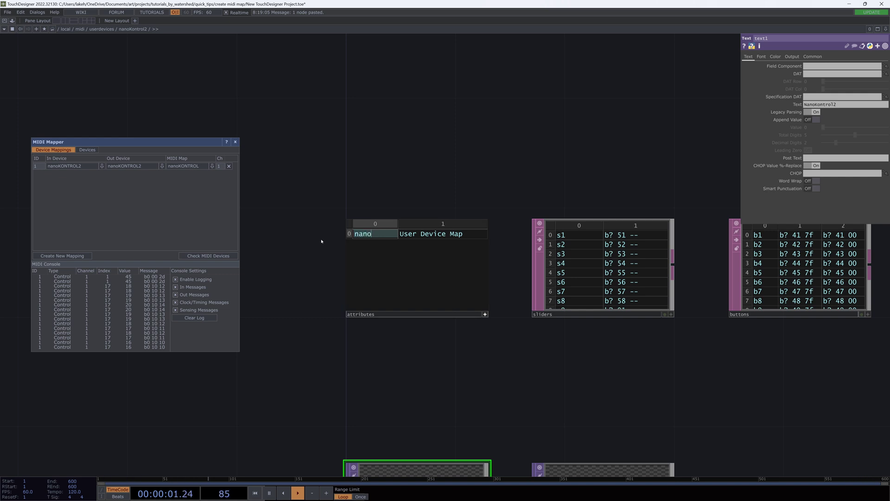
text(Kontrol2)
key(Tab)
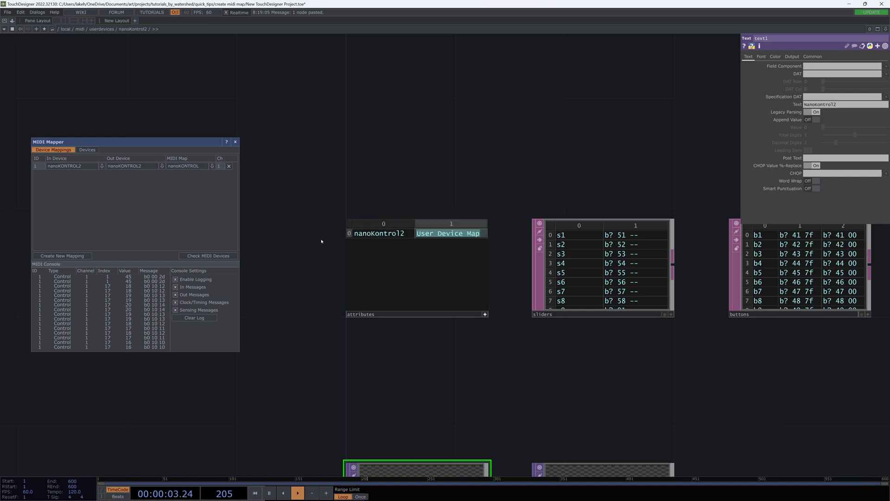
text(na)
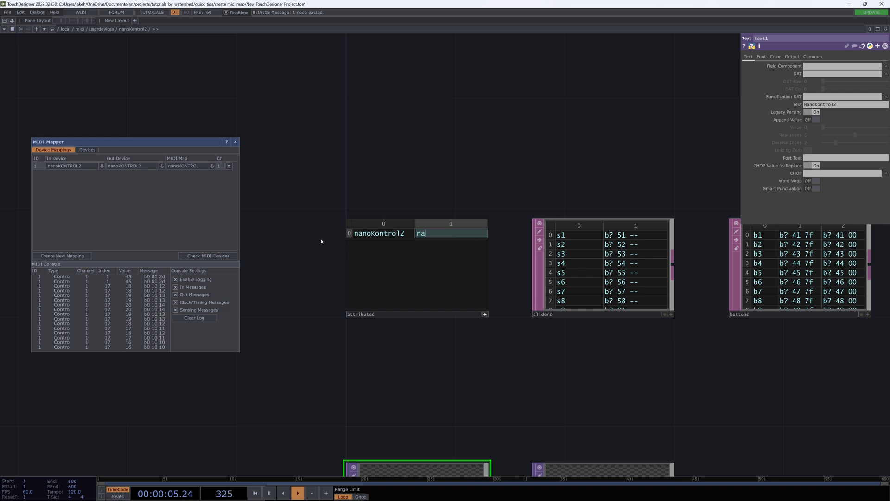
text(noKontro)
text(l2)
key(Tab)
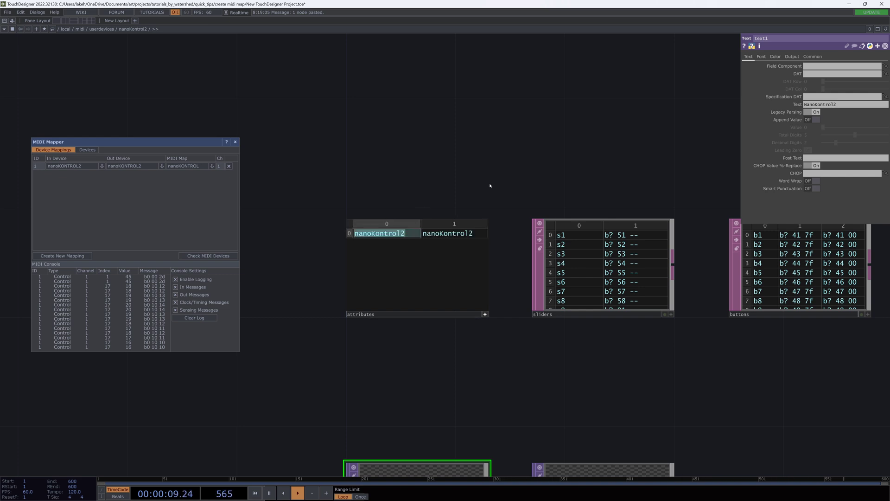
click(492, 185)
Step: Examine the template's default entries in the sliders and buttons tables
drag(683, 269, 526, 279)
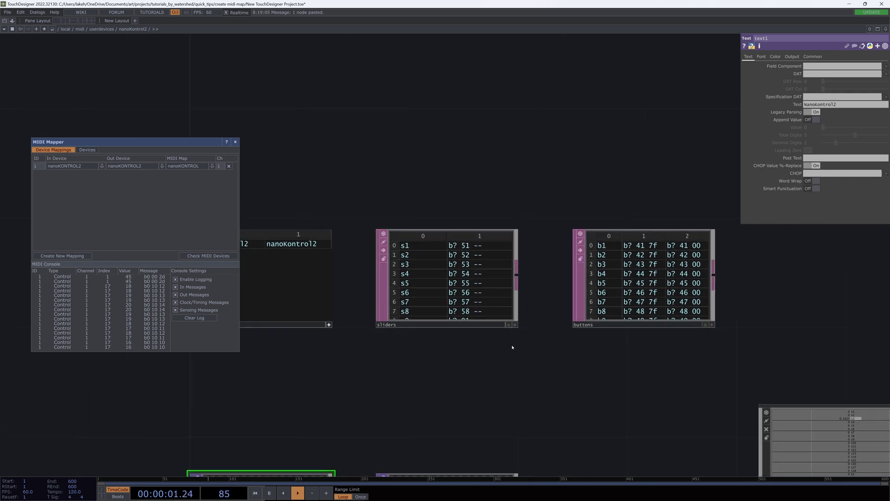
scroll(512, 347, up, 2)
drag(513, 348, 549, 392)
scroll(554, 375, down, 2)
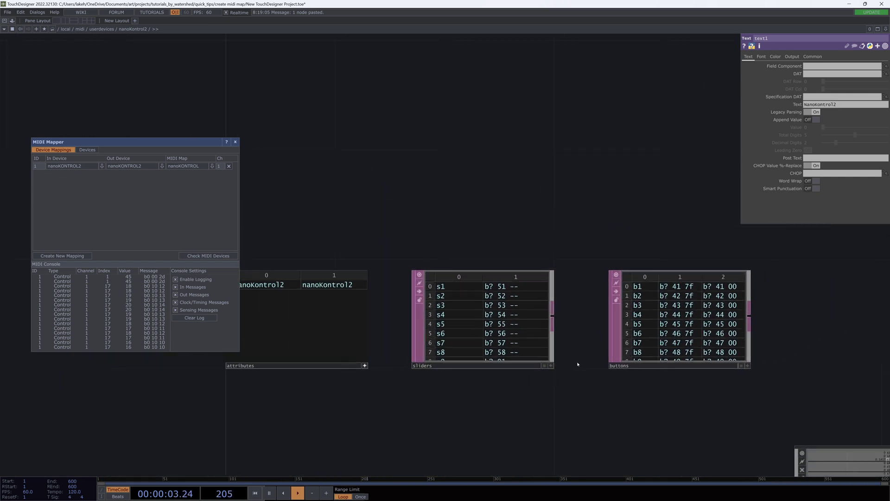
click(635, 309)
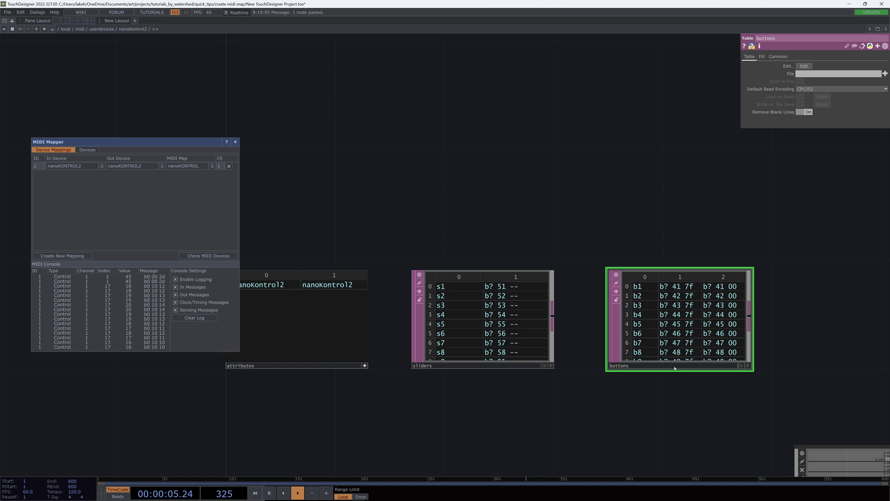
scroll(663, 383, up, 5)
drag(519, 340, 556, 399)
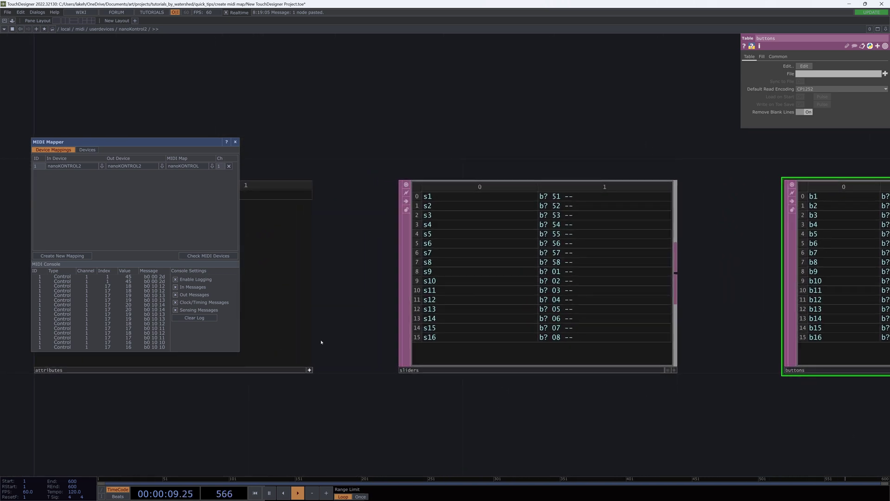
Step: Move the MIDI Mapper beside the sliders table, open that table in the external editor Excel and place its window next to the mapper
drag(87, 142, 202, 160)
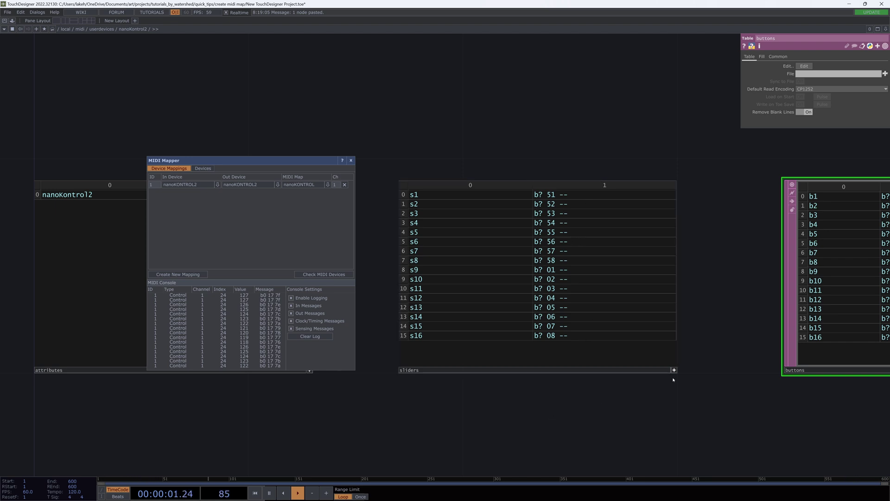
click(606, 310)
click(804, 66)
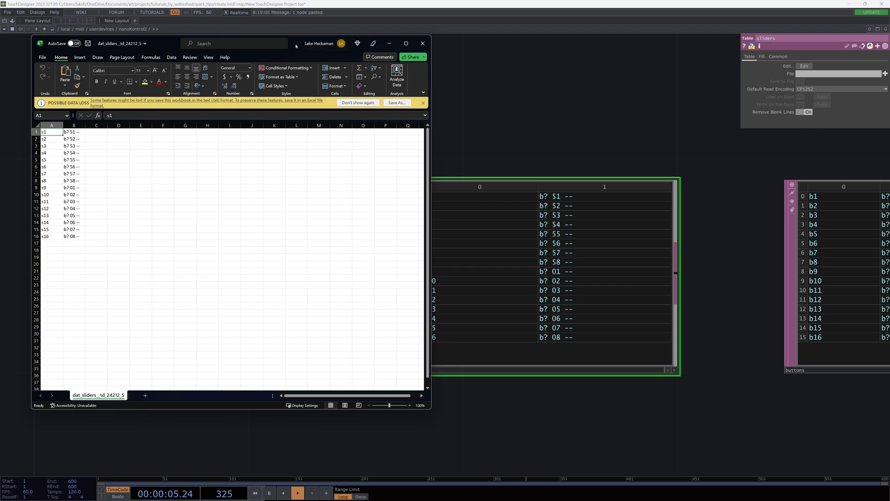
drag(292, 45, 646, 79)
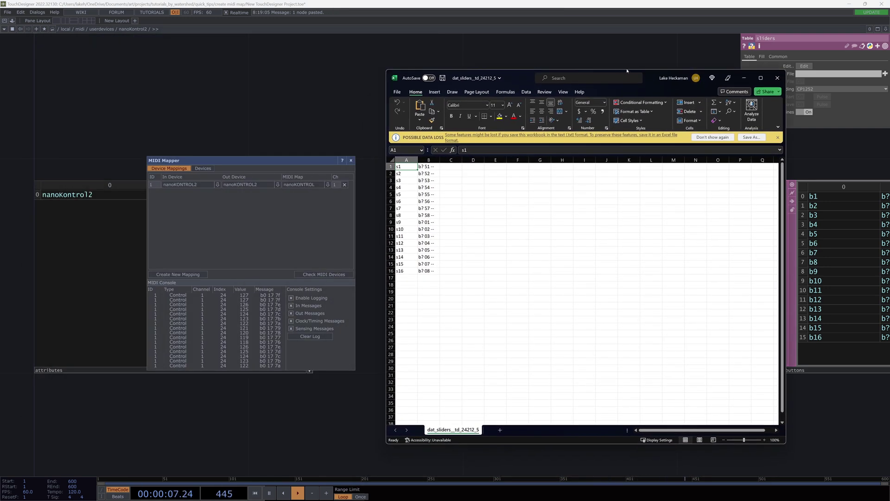
Step: Switch back to TouchDesigner and check the external table editor path in the DAT preferences, closing them without changes
click(627, 67)
key(alt+Tab)
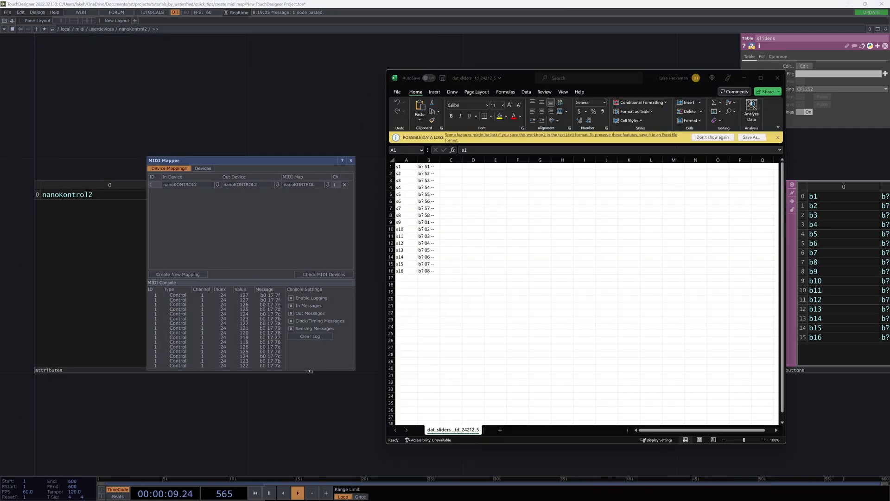
click(650, 70)
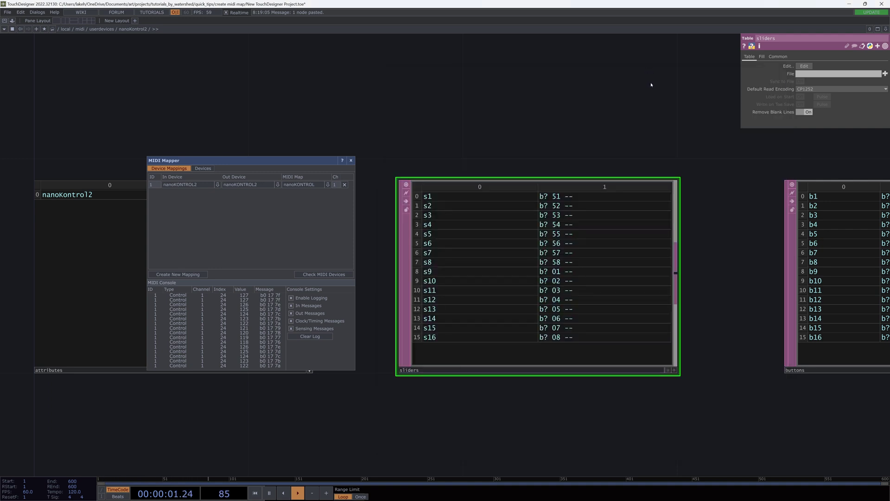
key(alt+Tab)
click(11, 12)
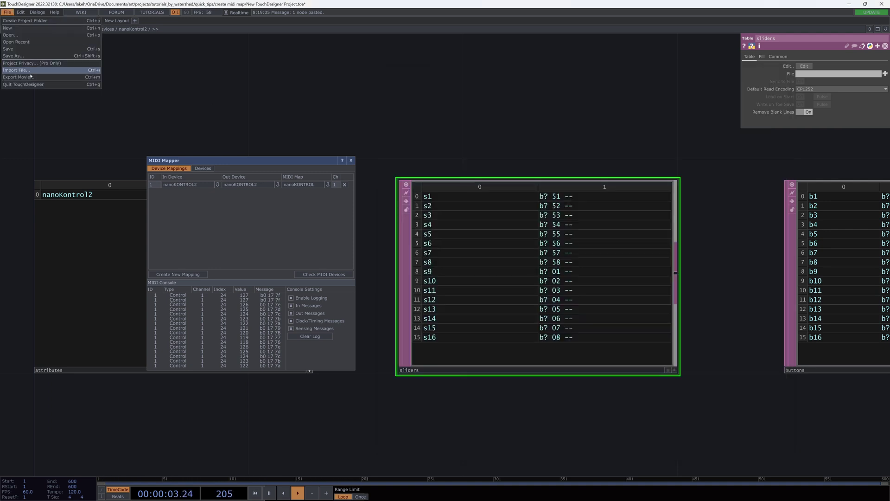
mouse_move(21, 12)
click(280, 149)
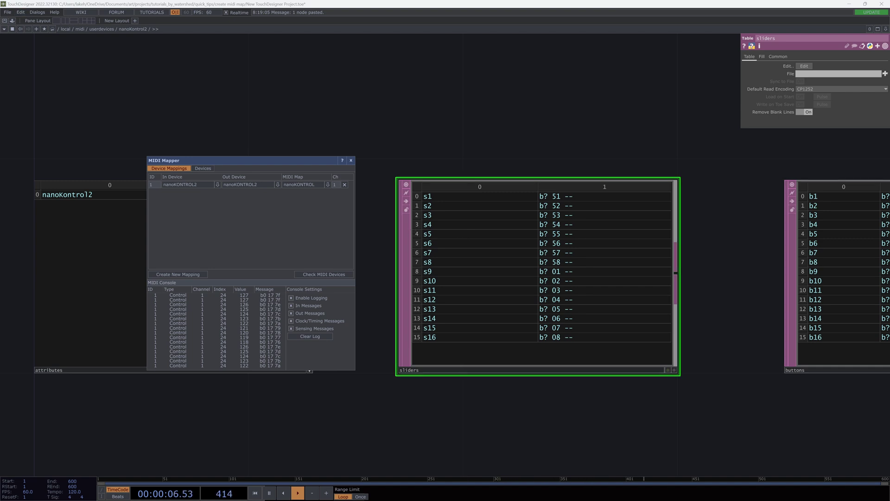
drag(356, 160, 431, 106)
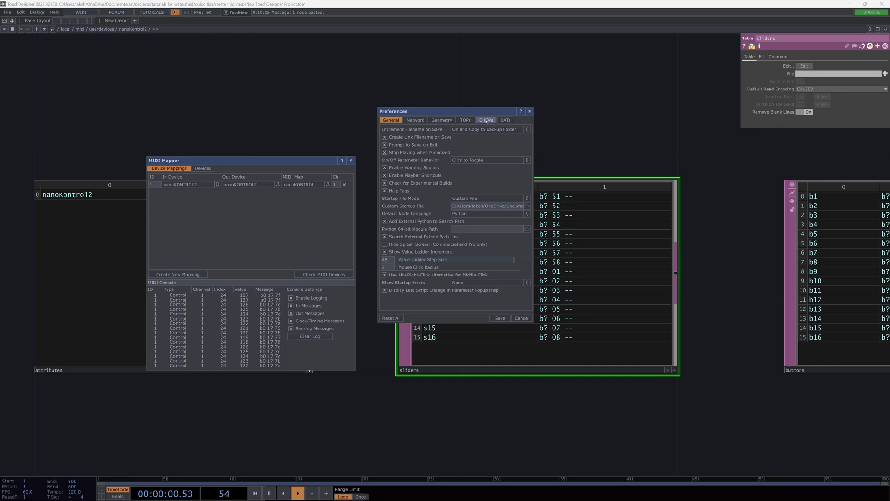
click(505, 120)
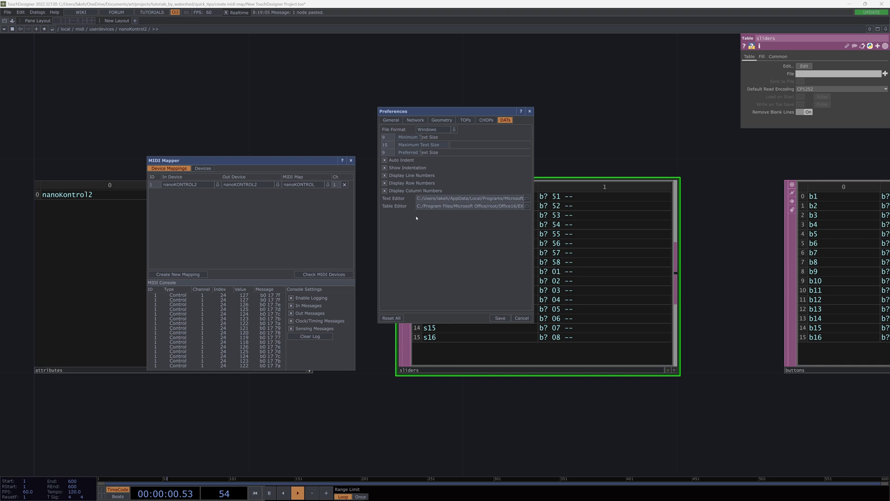
click(529, 112)
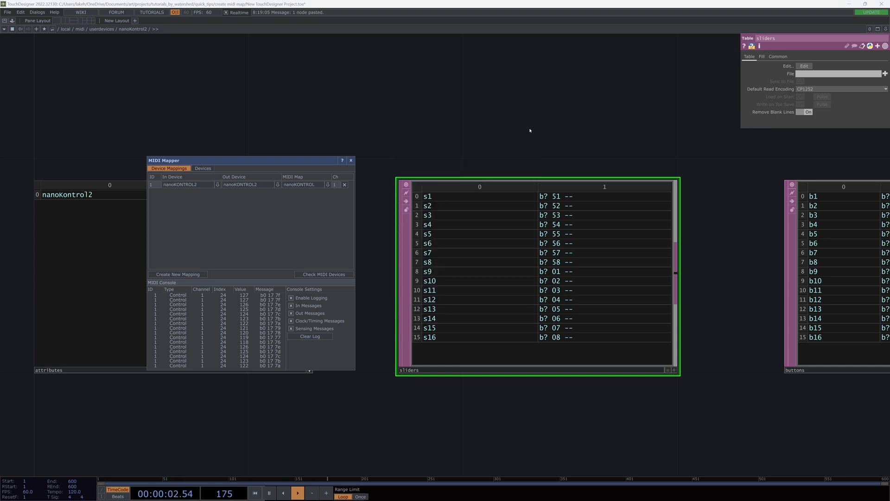
Step: Switch to the sliders table in Excel, dismiss its data loss warning and review the existing message codes in B1:B16
key(alt+Tab)
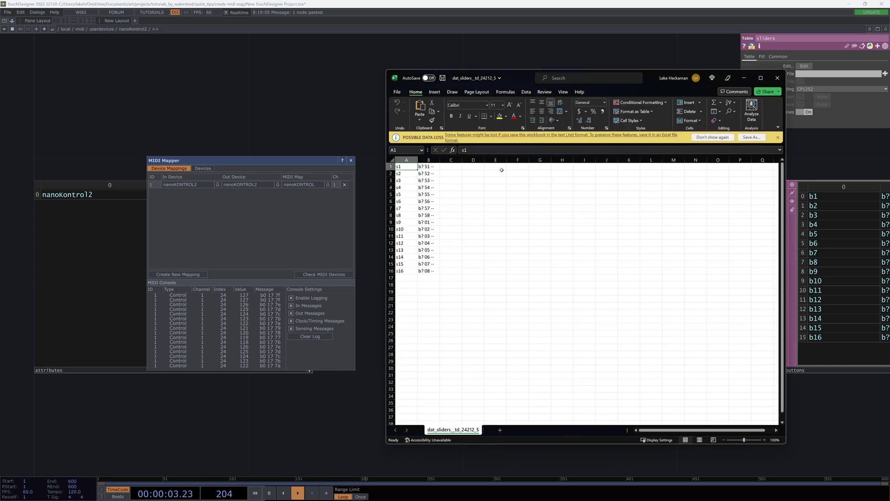
click(778, 137)
click(445, 156)
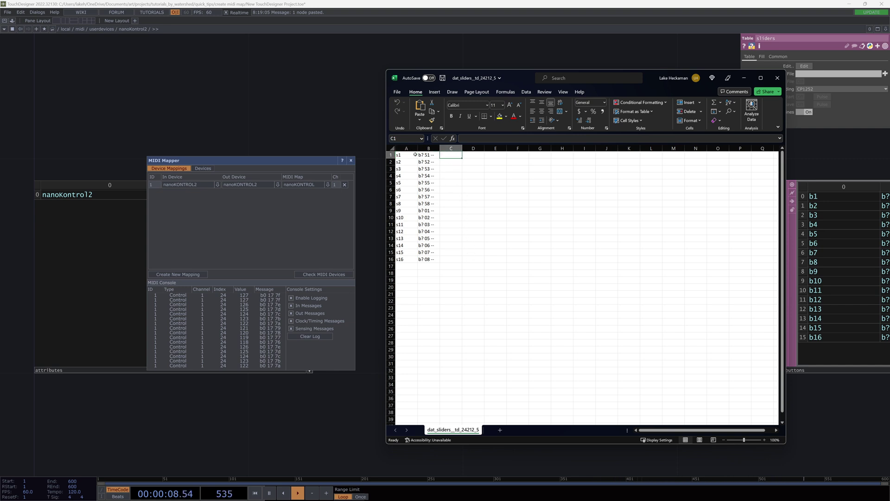
drag(422, 155, 431, 260)
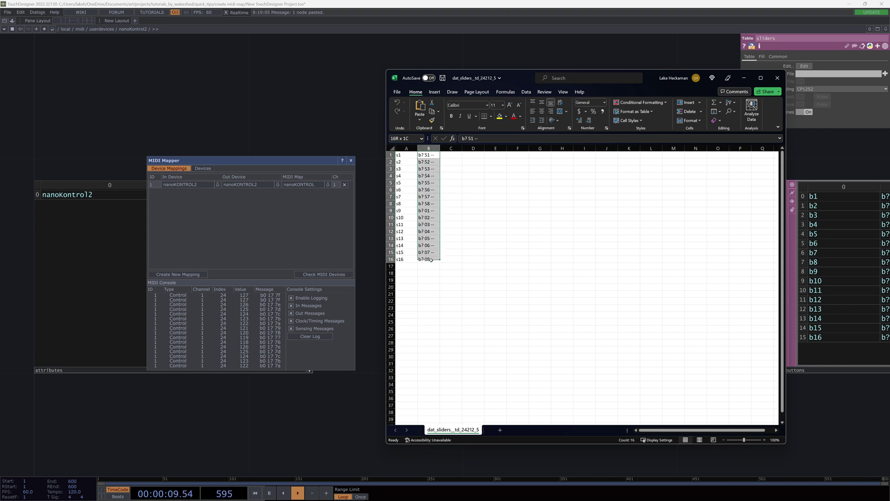
click(473, 259)
Step: Enter the first slider's full message b0 00 -- in cell C1
click(452, 157)
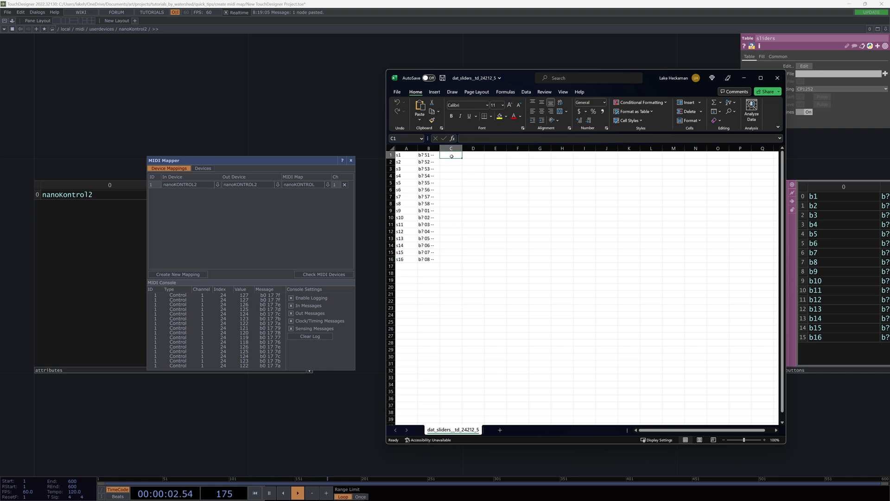
text(b)
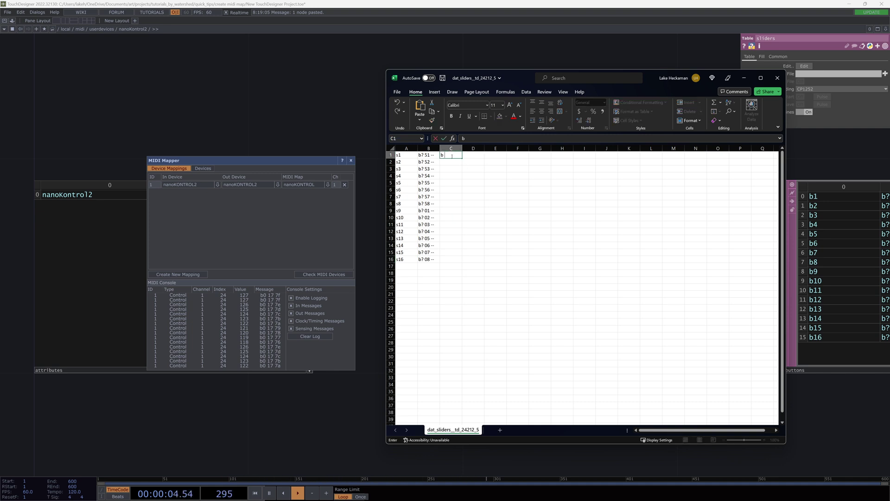
text( -)
text( c)
text(sli)
key(BackSpace)
key(BackSpace)
key(BackSpace)
key(BackSpace)
key(BackSpace)
text(-)
key(BackSpace)
text(0 b00)
key(BackSpace)
key(BackSpace)
key(BackSpace)
key(BackSpace)
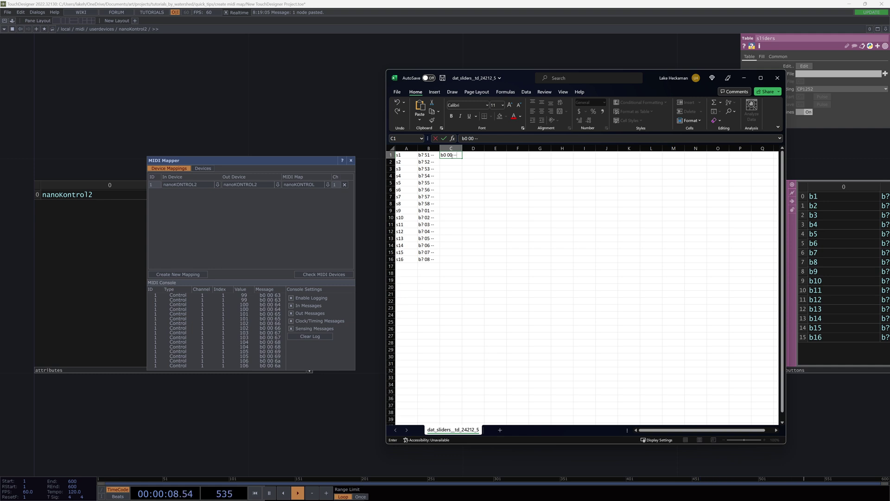
key(Return)
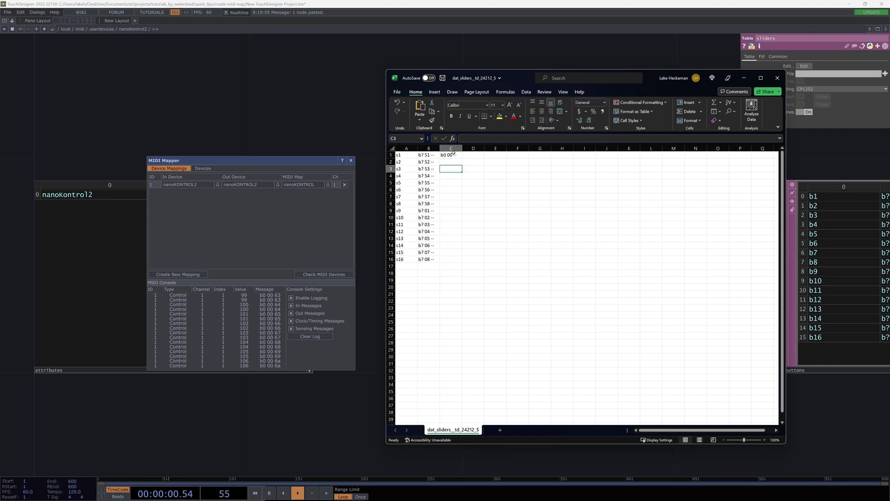
click(453, 154)
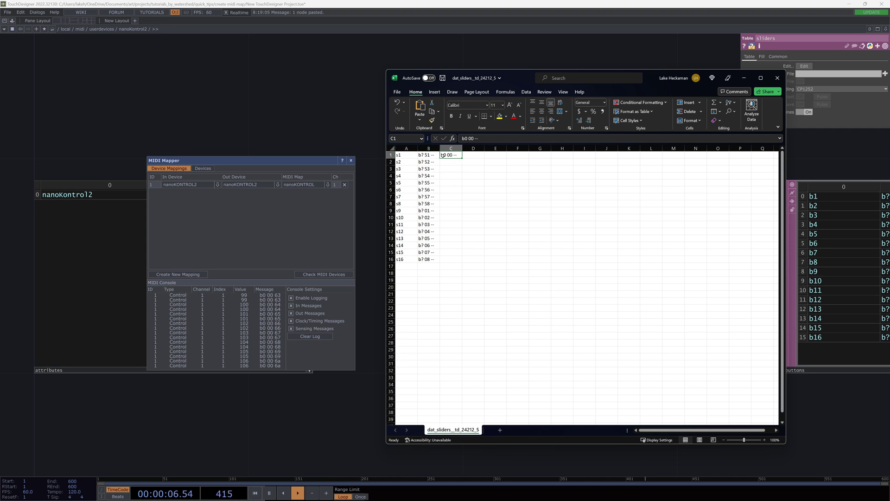
key(Return)
Step: Replace C1 with only b0 and enter 0 in D1, splitting the message across separate cells
click(455, 156)
text(b0)
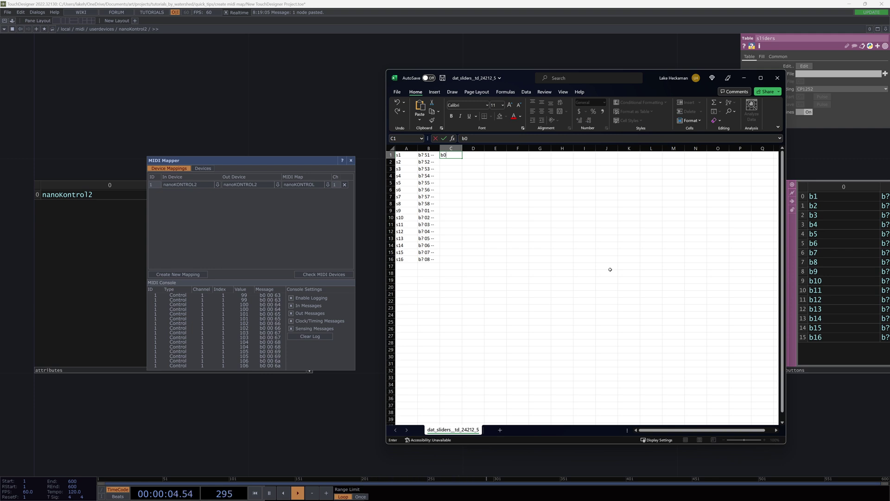
key(Tab)
text(0)
key(Tab)
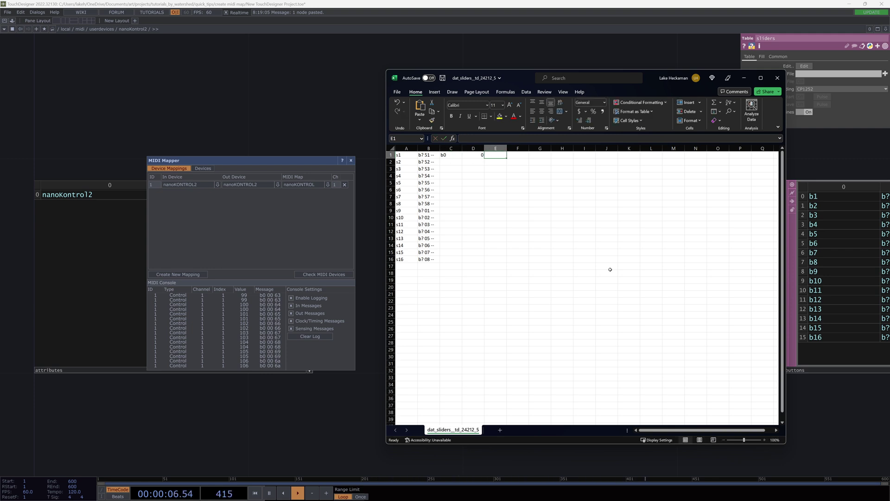
text(--)
key(Left)
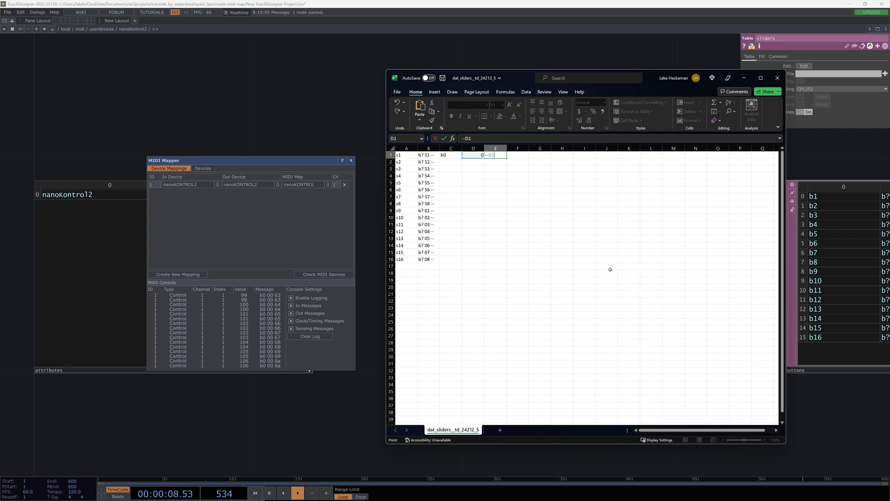
key(Escape)
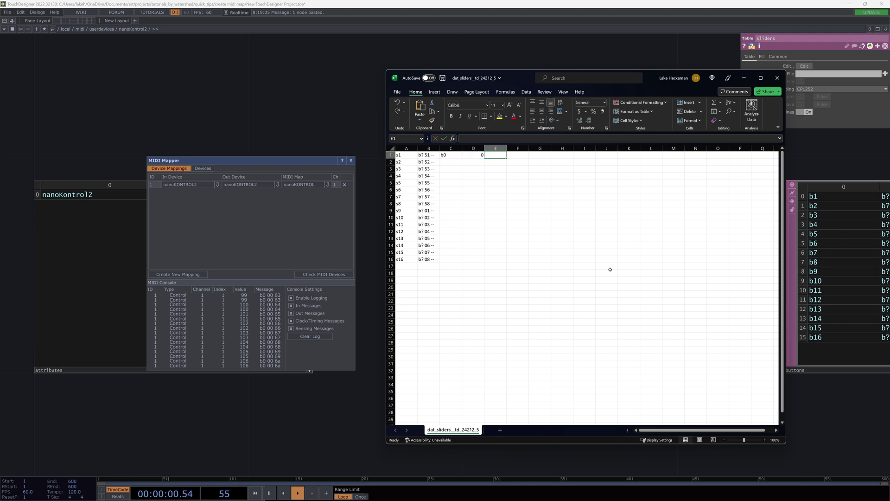
Step: Enter -- as text in E1 and replace D1 with the text value 00
text('--)
key(Return)
key(Up)
key(Left)
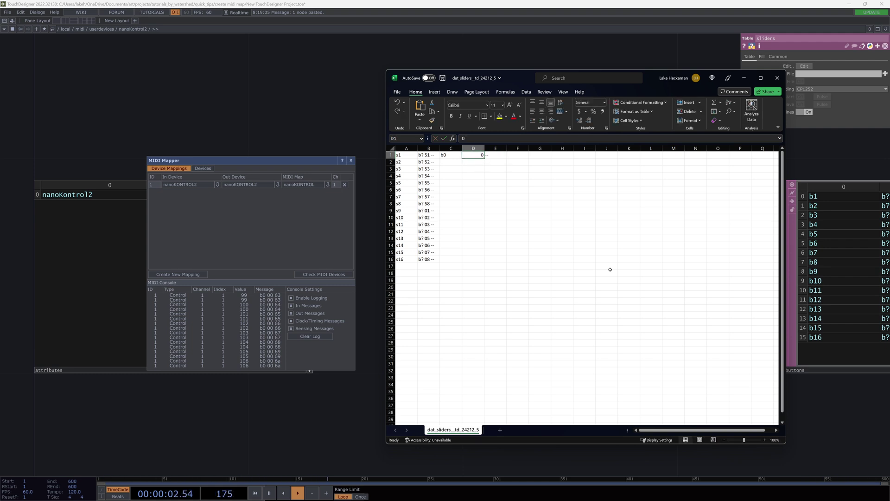
text('00)
key(Return)
Step: Enter a CONCAT formula in F1 that joins the message parts in C1:E1
click(524, 156)
text(=c)
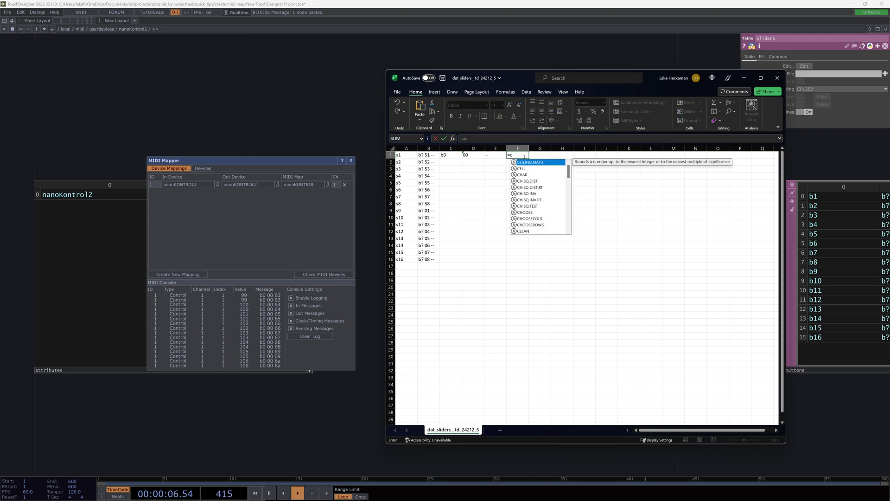
text(oncat()
key(Left)
key(Left)
key(Left)
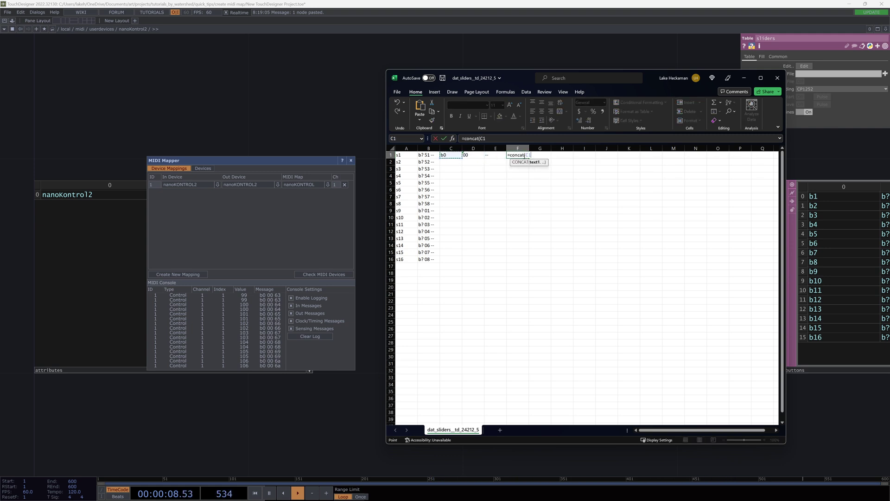
key(shift+Right)
key(shift+Right)
key(Return)
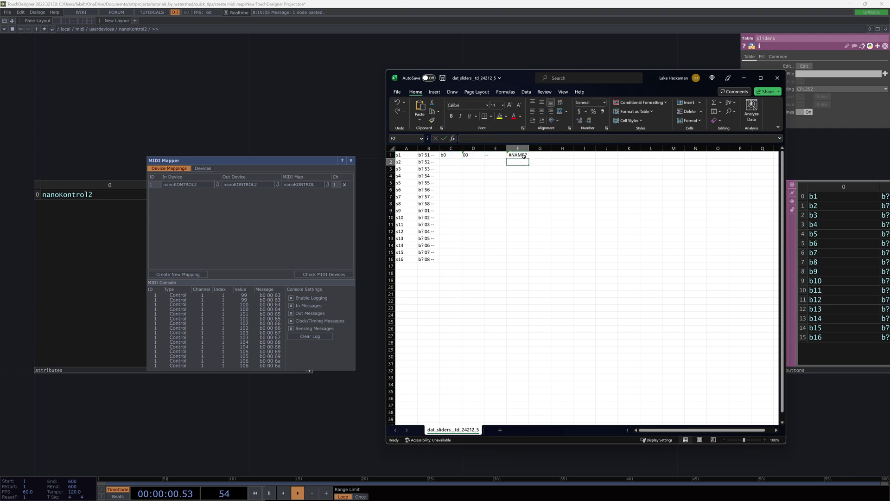
Step: Remove the stray underscore from F1's formula so that it reads =CONCAT(C1:E1)
click(524, 156)
key(F2)
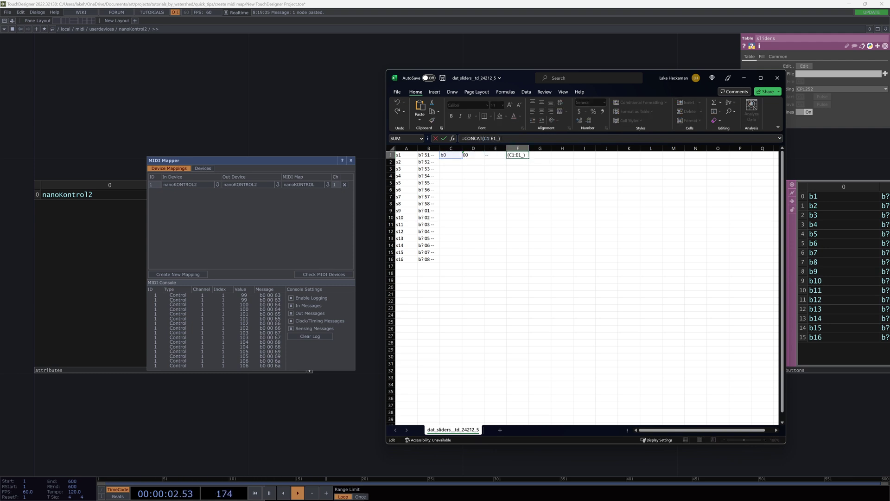
key(BackSpace)
key(BackSpace)
key(Return)
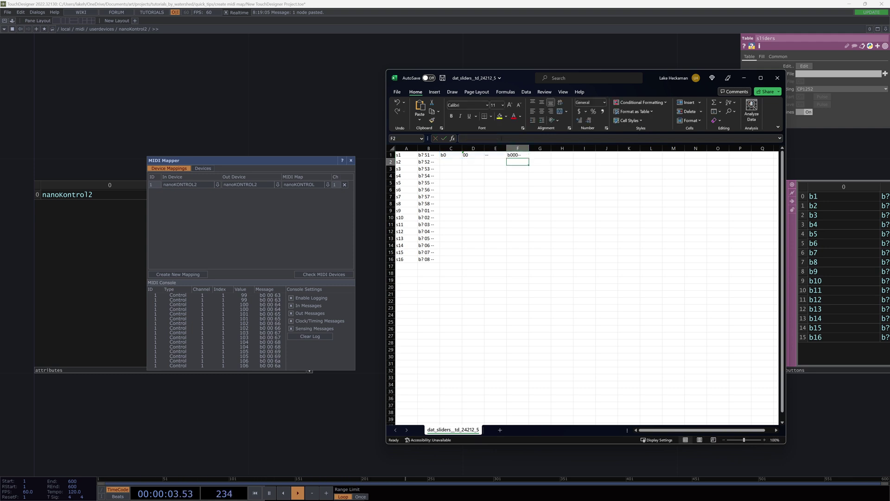
Step: Rewrite F1's formula as =CONCAT(C1, " ", D1, " ", E1) to put spaces between the message parts
click(519, 156)
click(456, 155)
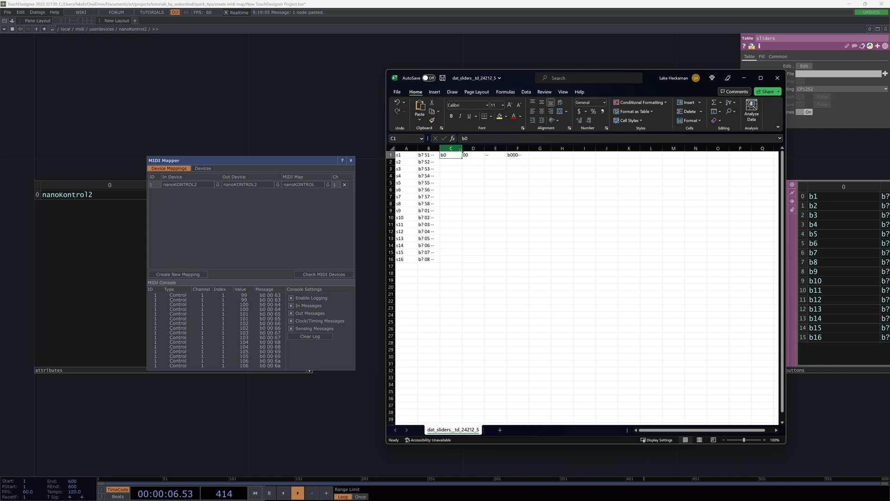
click(517, 155)
key(F2)
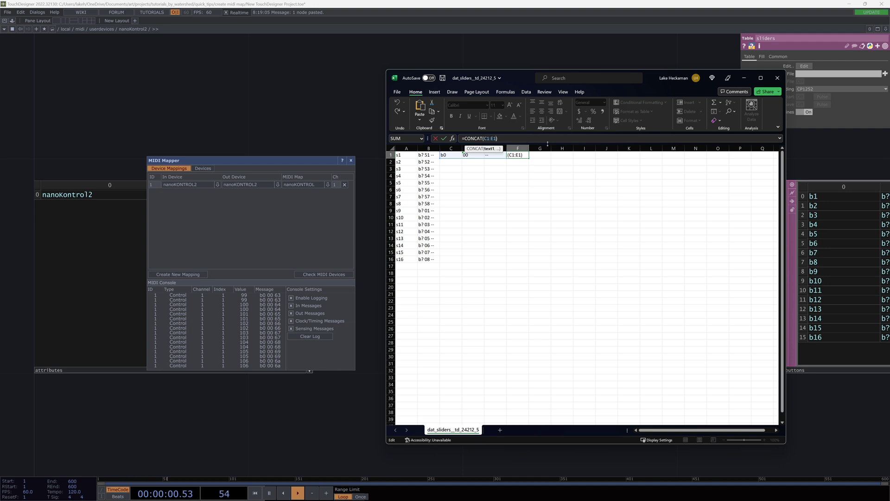
key(BackSpace)
key(BackSpace)
key(BackSpace)
text(,)
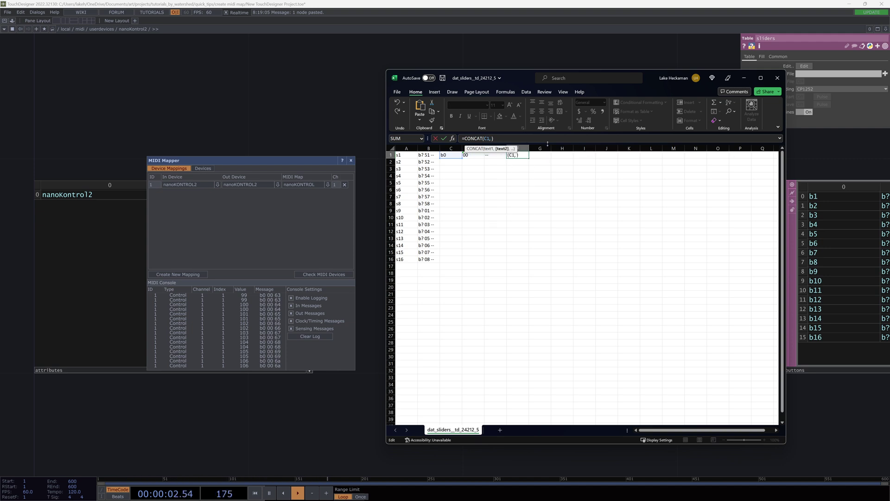
text( " ",)
text(d1,)
text( " ", )
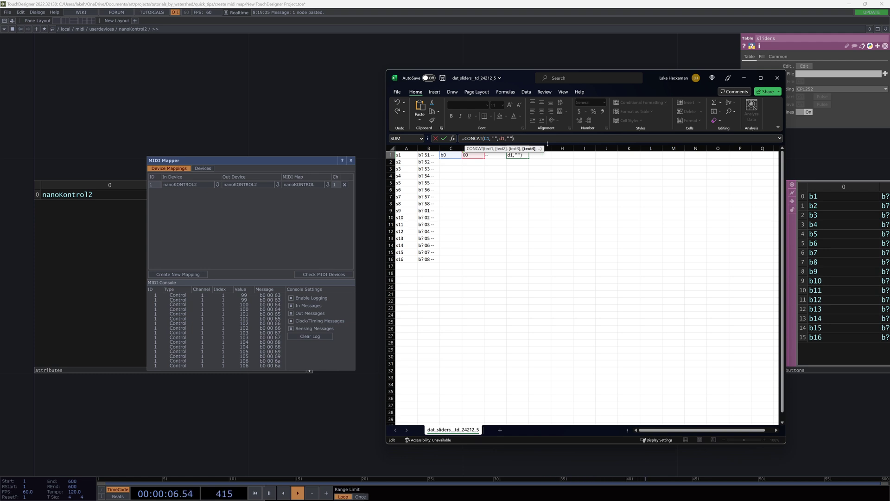
text(e1)
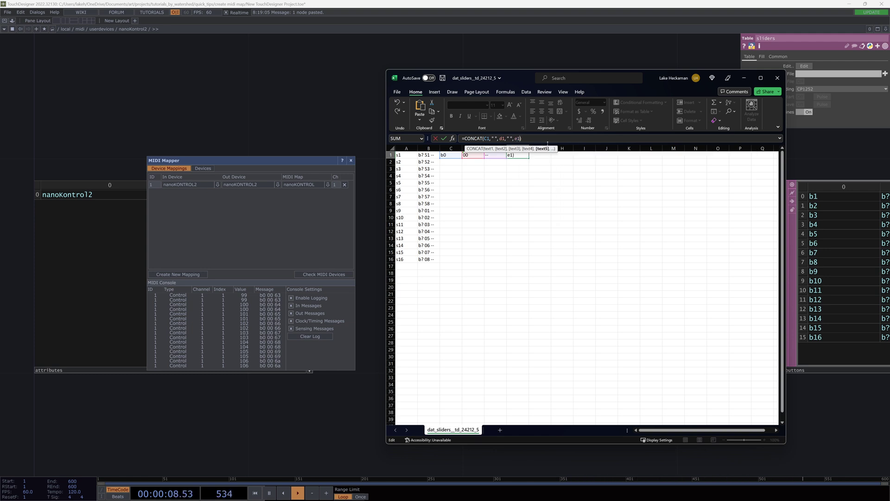
key(Return)
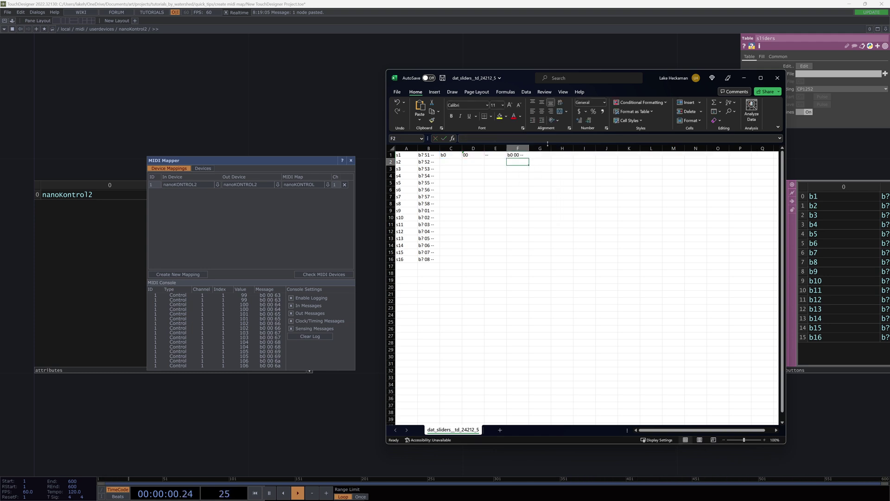
Step: Fill the contents of C1:F1 down through row 16
click(517, 155)
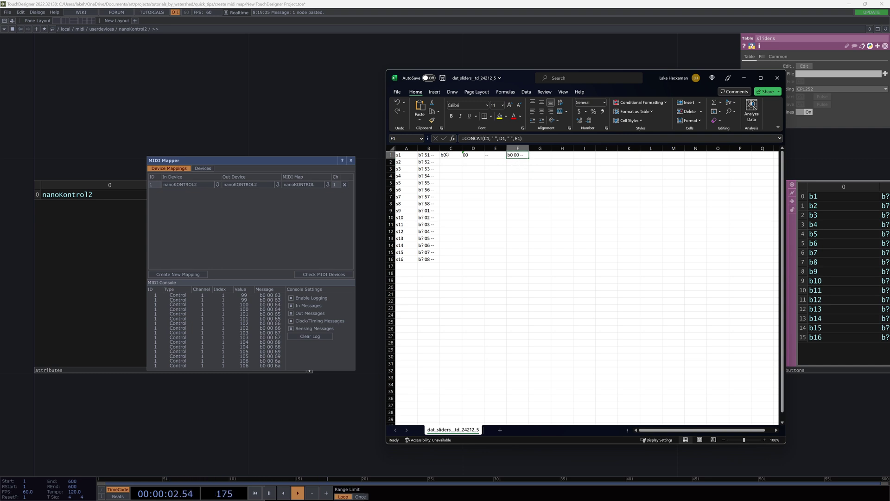
drag(446, 155, 514, 259)
key(ctrl+d)
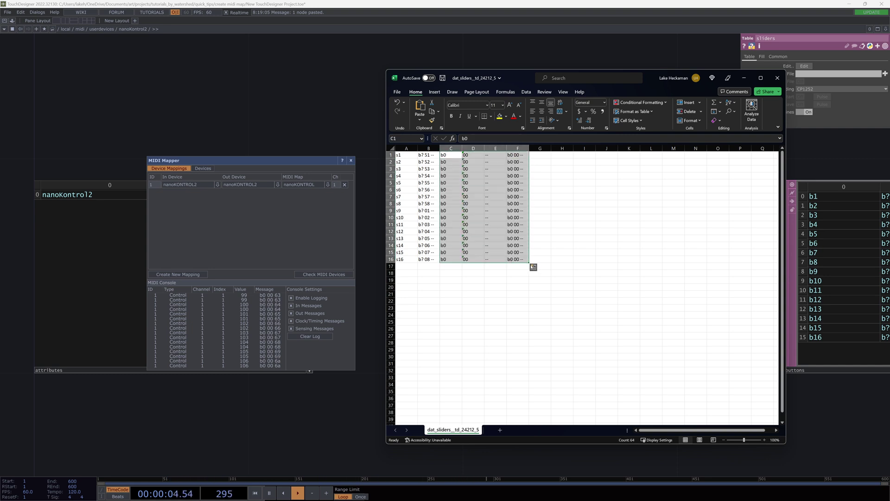
Step: Enter b1 in C2 and b2 in C3, and extend the numbered series down to C16
click(451, 154)
click(450, 161)
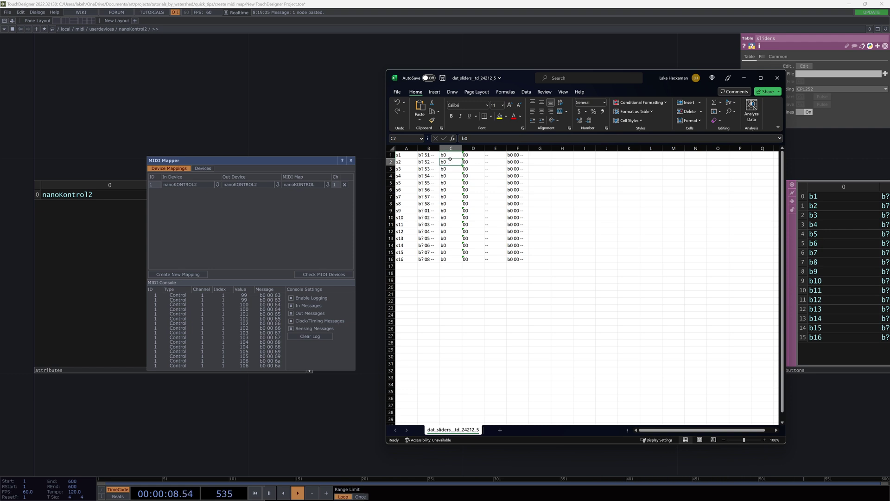
text(b1)
key(Return)
text(b2)
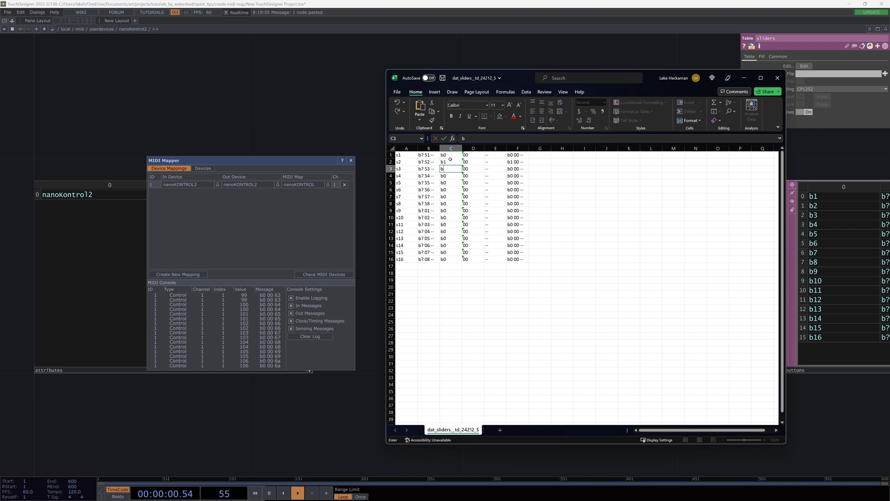
key(Return)
drag(450, 159, 462, 263)
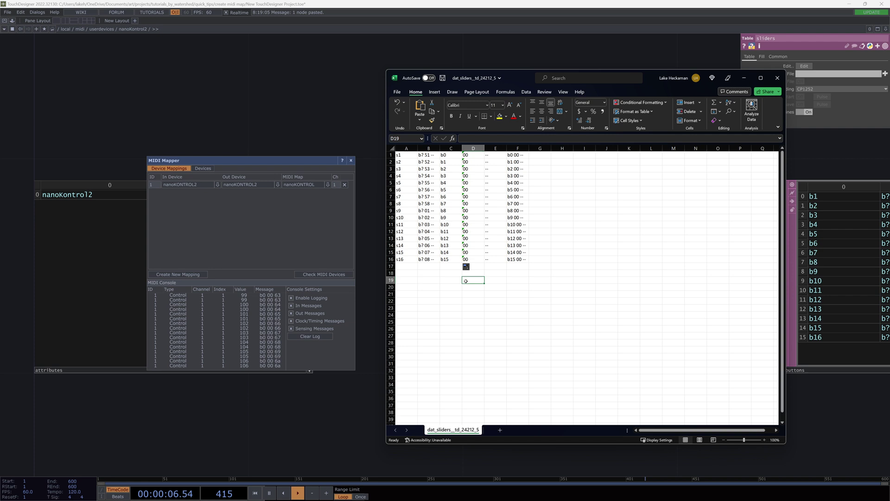
Step: Compare the joined messages in column F with the slider messages in the MIDI console
click(516, 154)
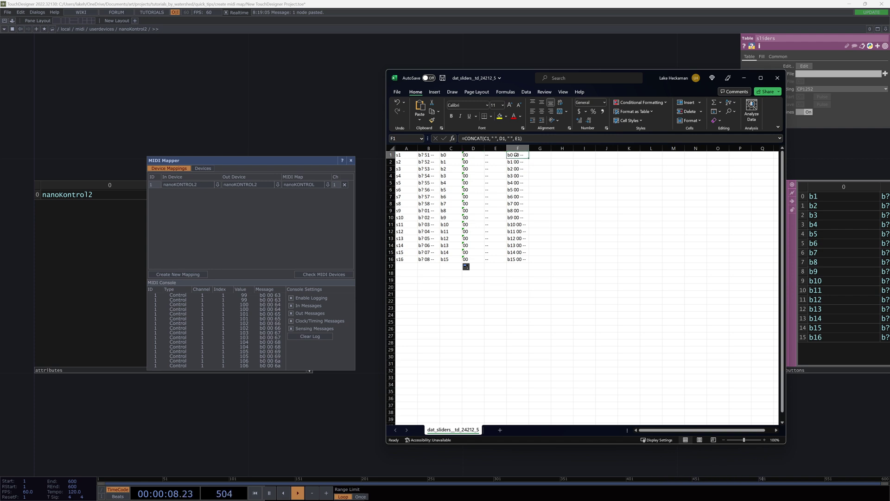
click(451, 157)
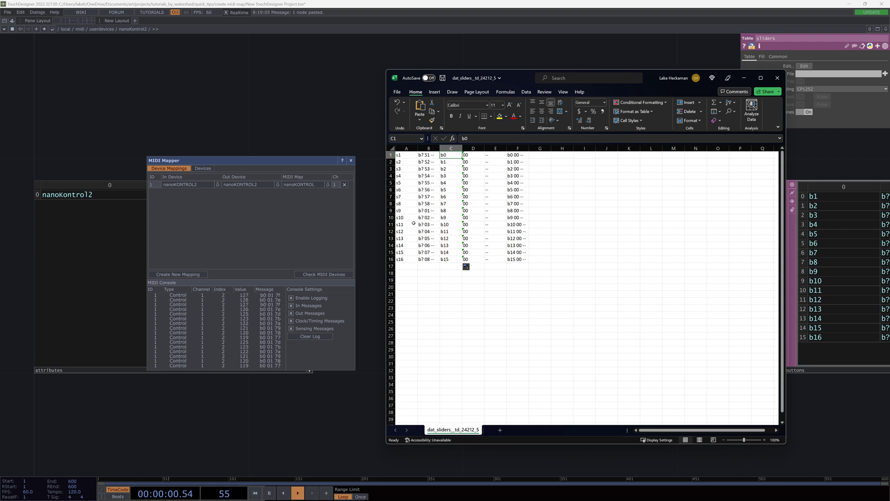
click(522, 162)
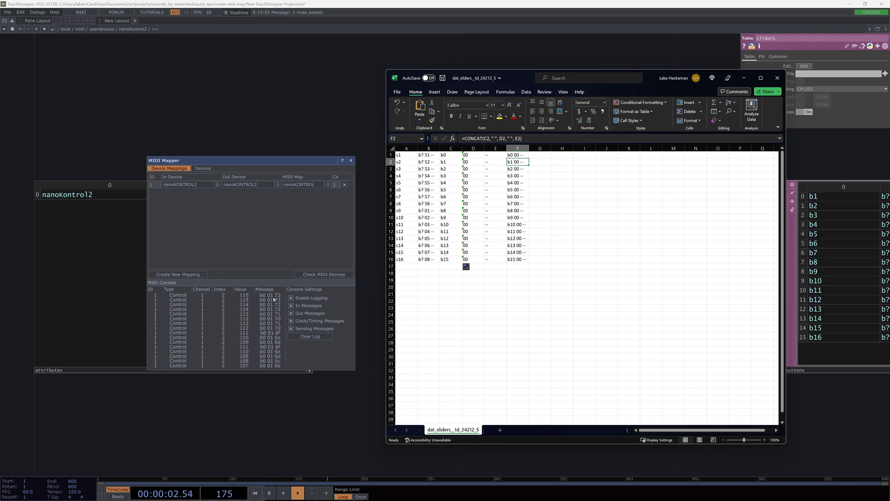
key(alt+Tab)
key(alt+Tab)
Step: Set all cells in C1:C16 to b0
click(454, 155)
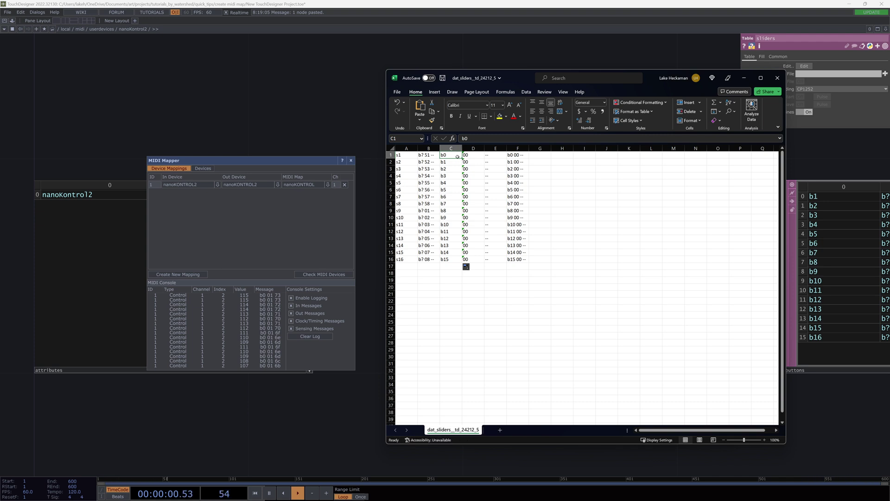
drag(457, 156, 459, 259)
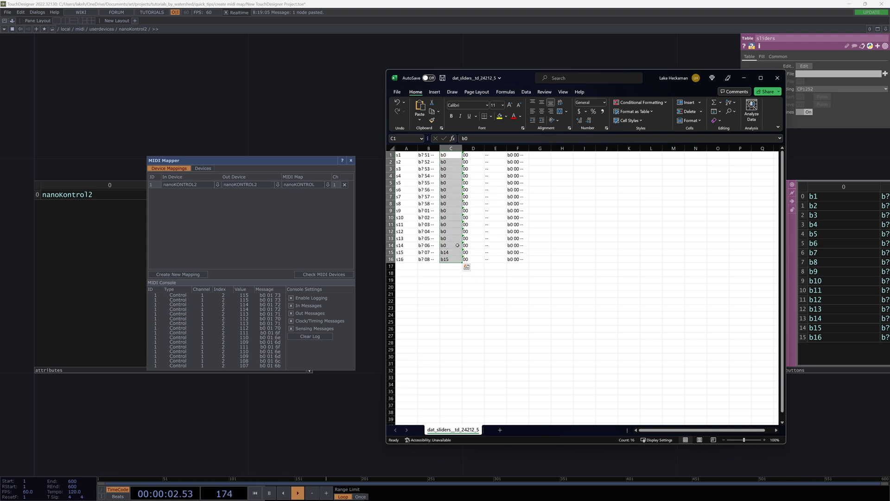
key(ctrl+z)
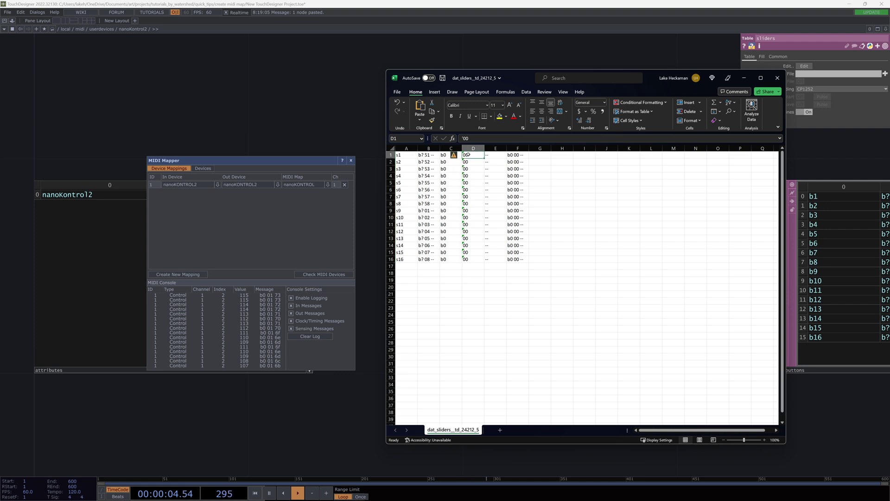
Step: Replace the value in D1 with the formula =CONCAT(0,ROW()-1) and fill it down through D16
click(469, 155)
click(476, 139)
key(BackSpace)
key(BackSpace)
key(BackSpace)
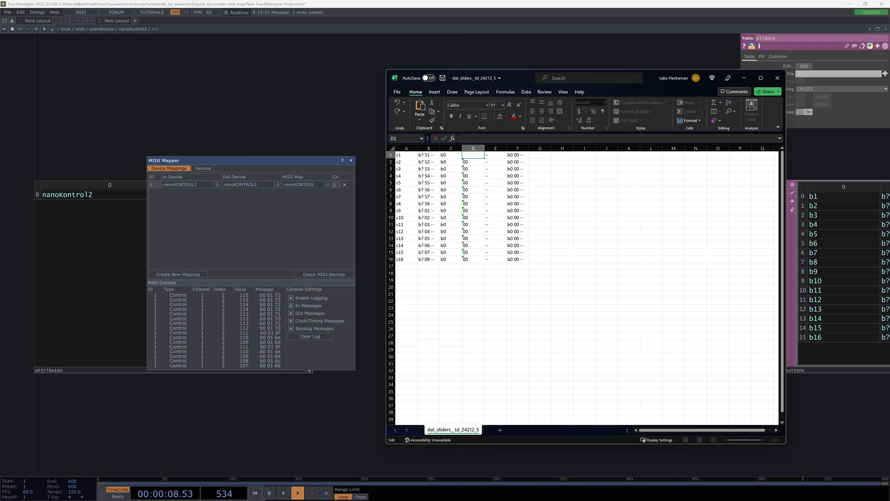
text(=)
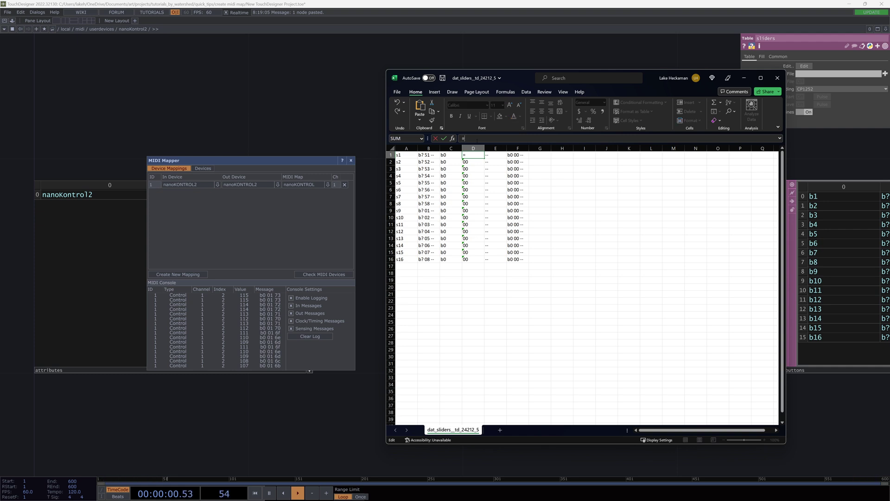
text(concat()
key(BackSpace)
key(BackSpace)
key(BackSpace)
key(BackSpace)
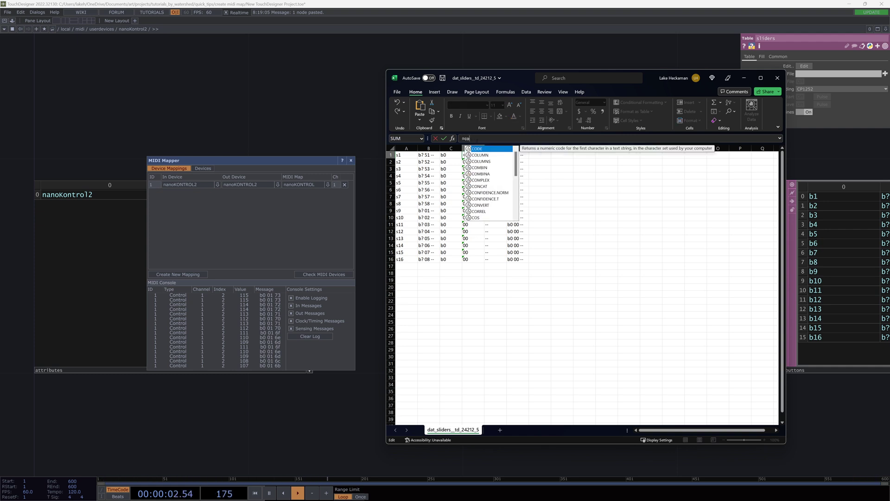
text(ncat(0)
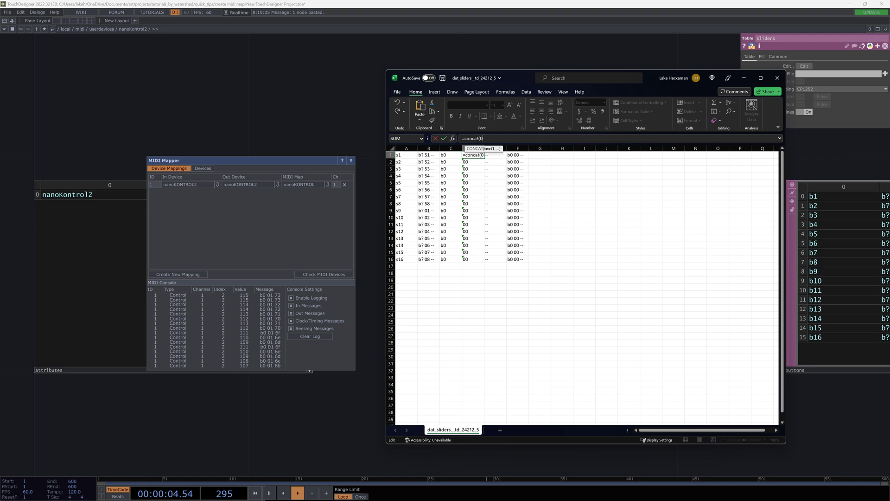
text(,)
text(row()-1))
key(Return)
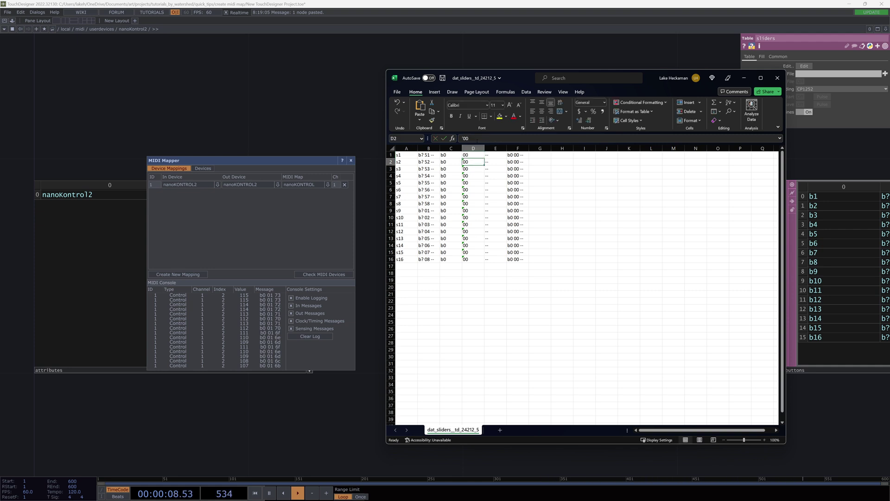
click(479, 156)
double_click(484, 157)
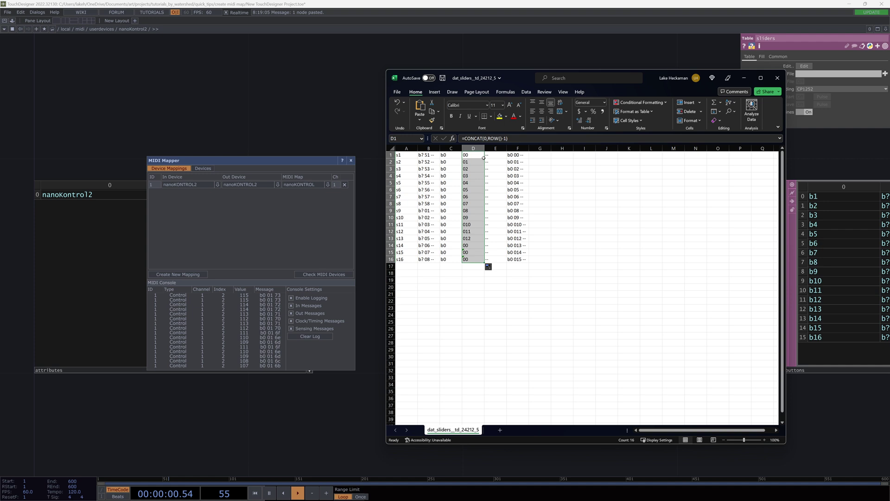
Step: Compare the joined messages around rows s8, s9 and s11 with the slider and knob messages in the MIDI console
click(515, 225)
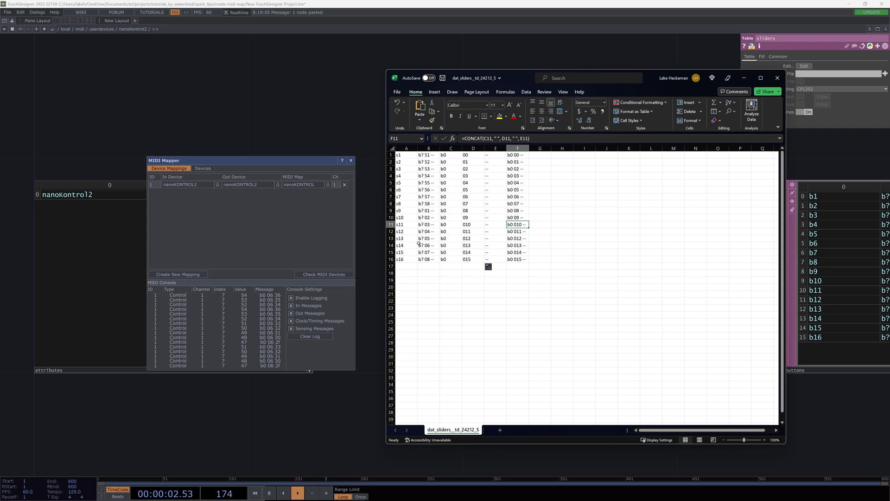
click(525, 203)
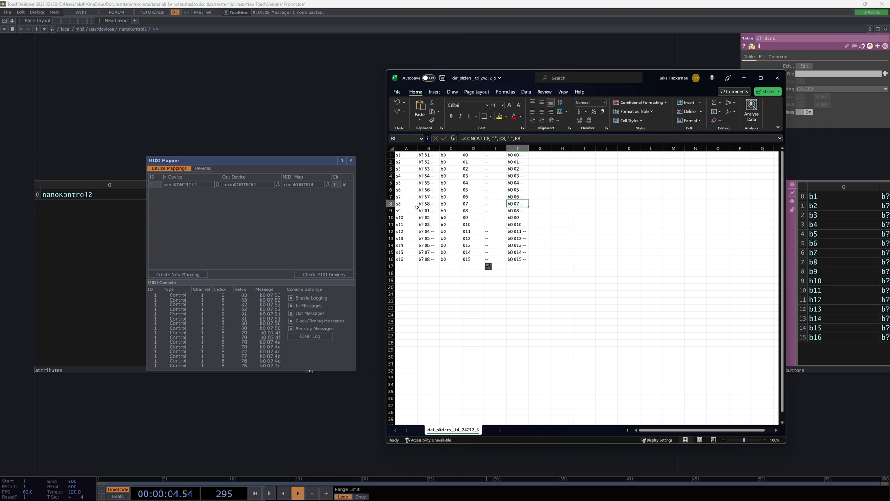
drag(416, 205, 521, 203)
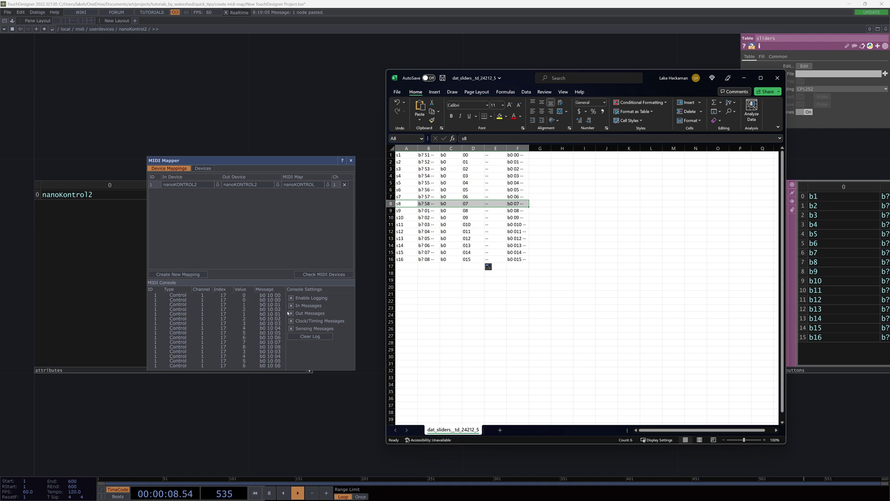
click(407, 211)
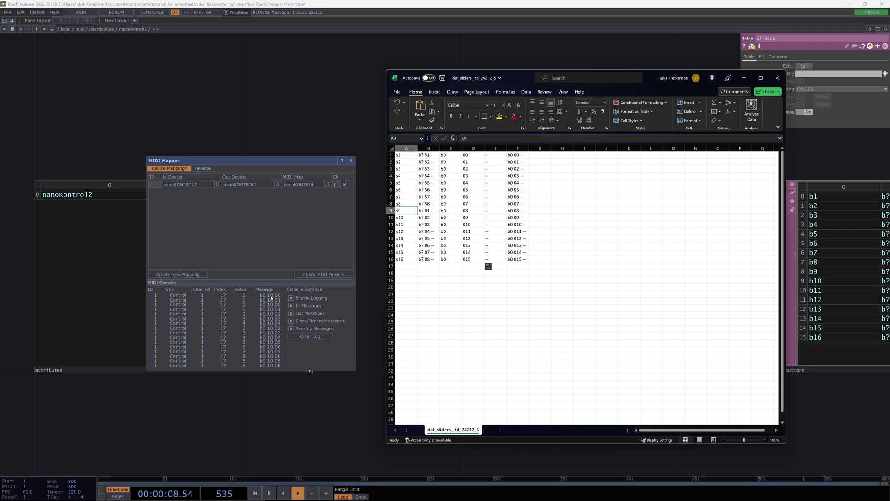
Step: Change the formula in D9 to =CONCAT(0,ROW()) and fill it down through D16
click(468, 211)
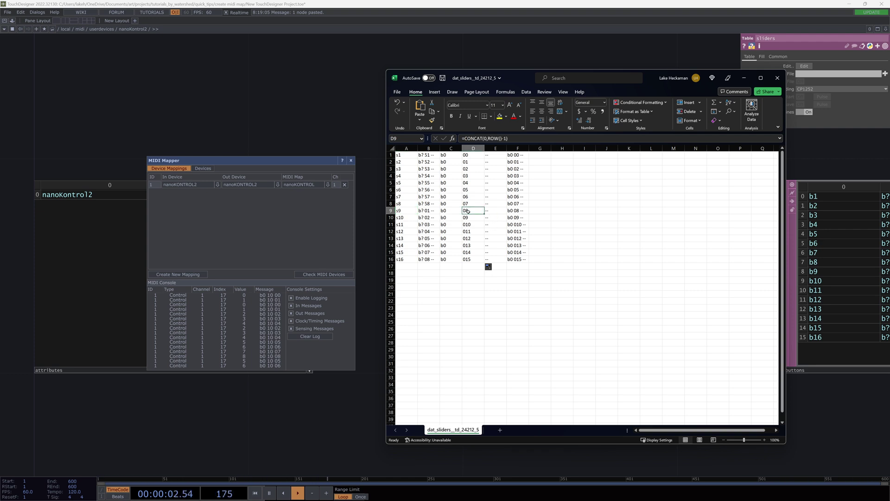
click(546, 136)
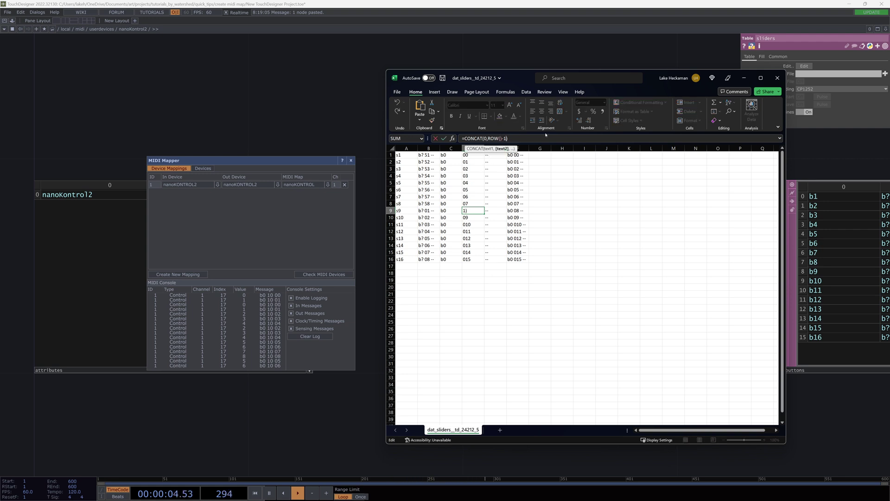
key(Return)
click(477, 213)
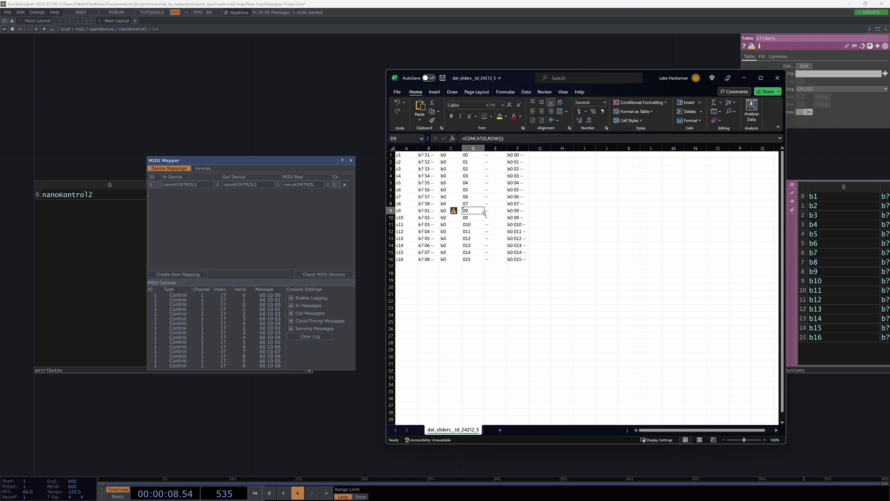
drag(485, 212, 484, 261)
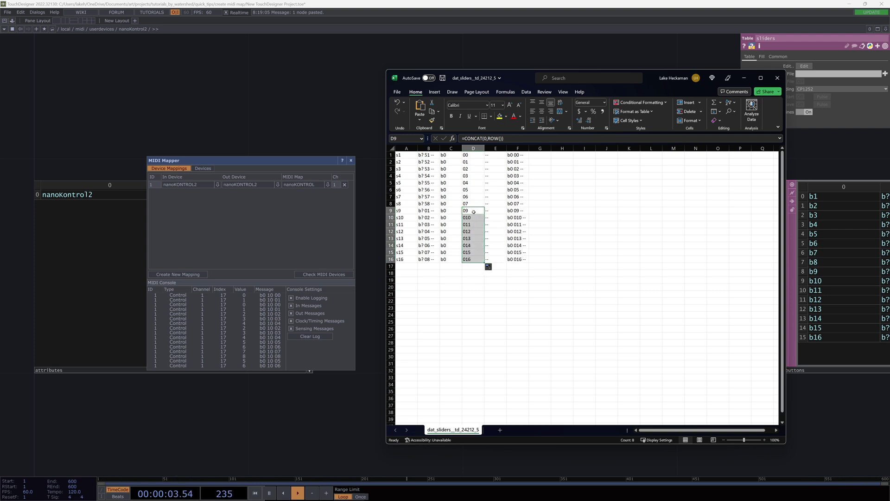
Step: Wrap D9's formula in an IF that tests the row against 10, using CONCAT(0,ROW()) when true and row() when false
click(505, 138)
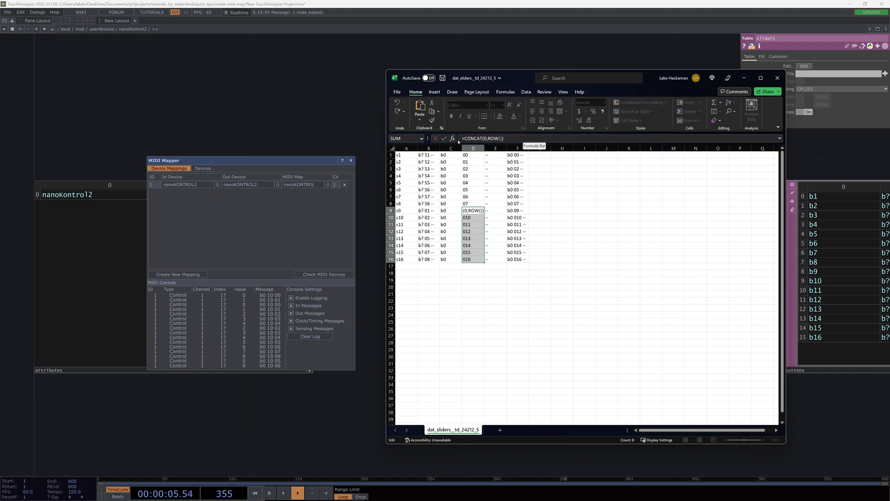
click(465, 139)
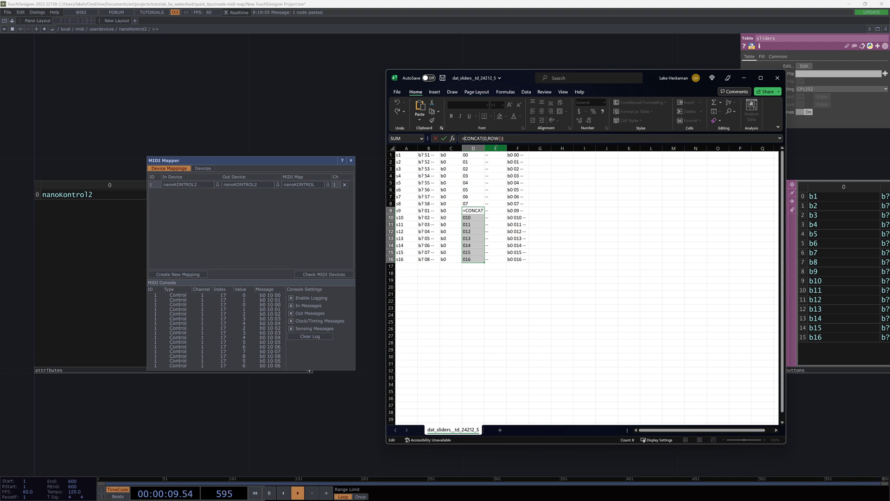
text(if()
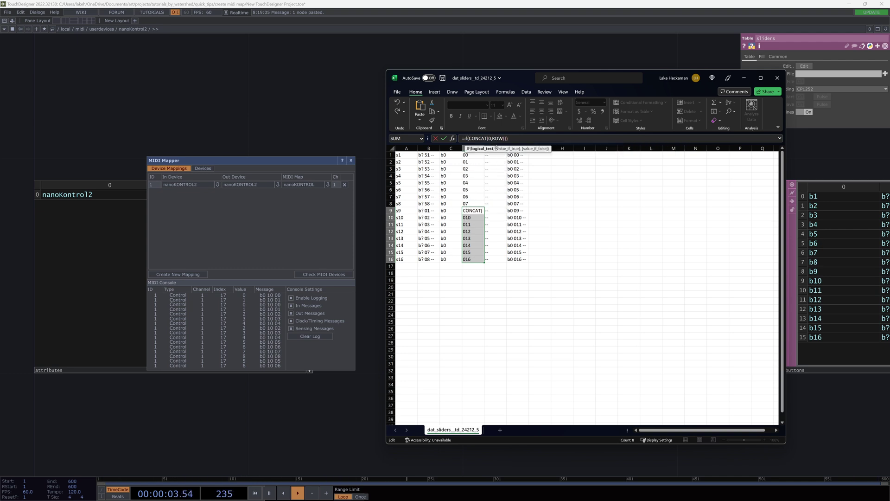
text(row<><10,)
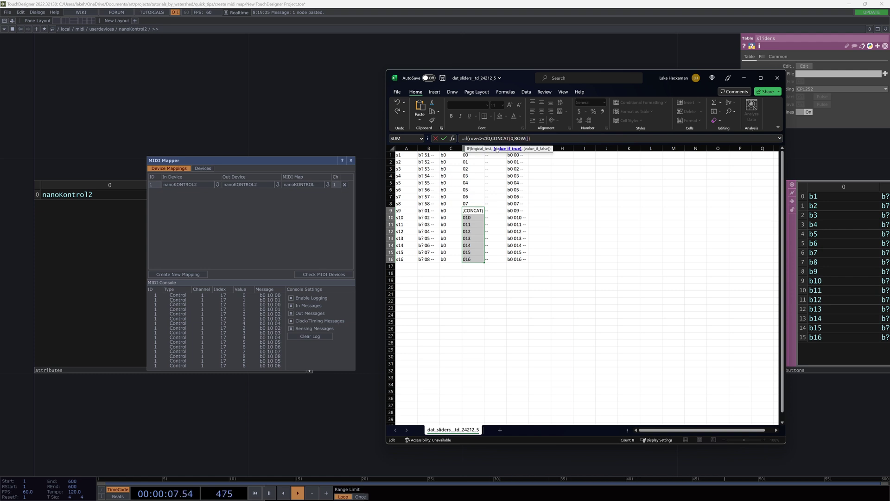
click(533, 138)
text(,)
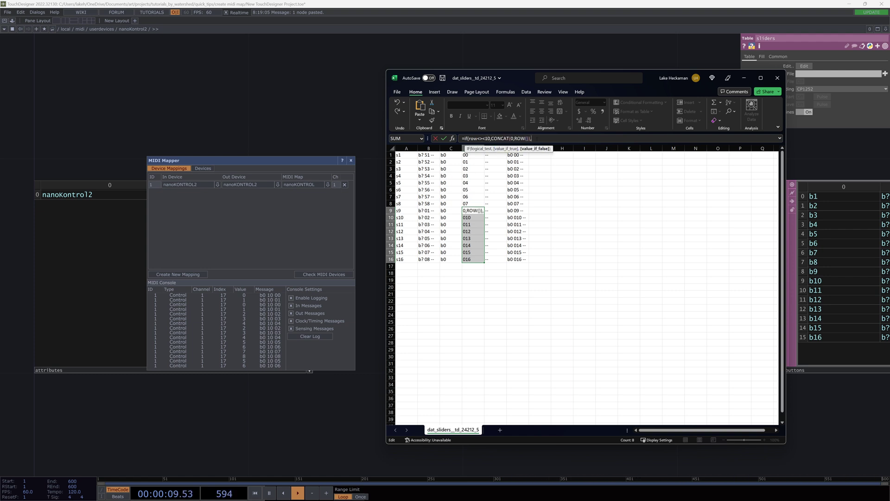
text(row()))
key(Return)
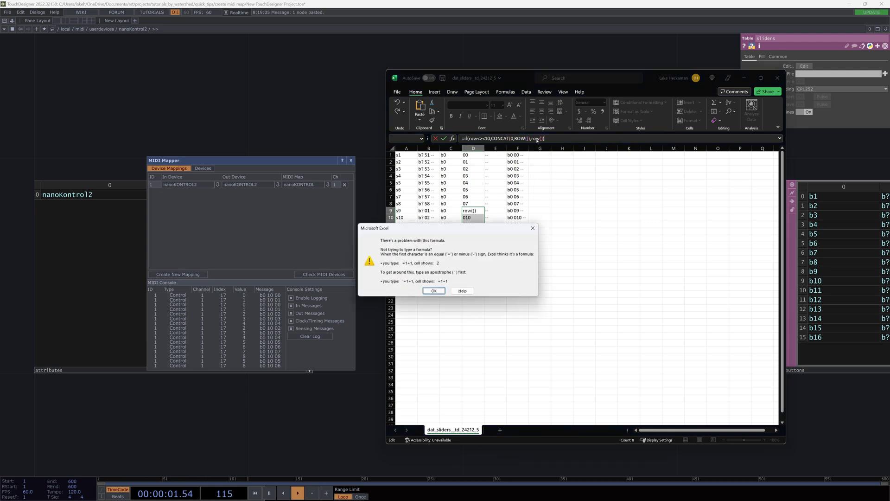
click(432, 291)
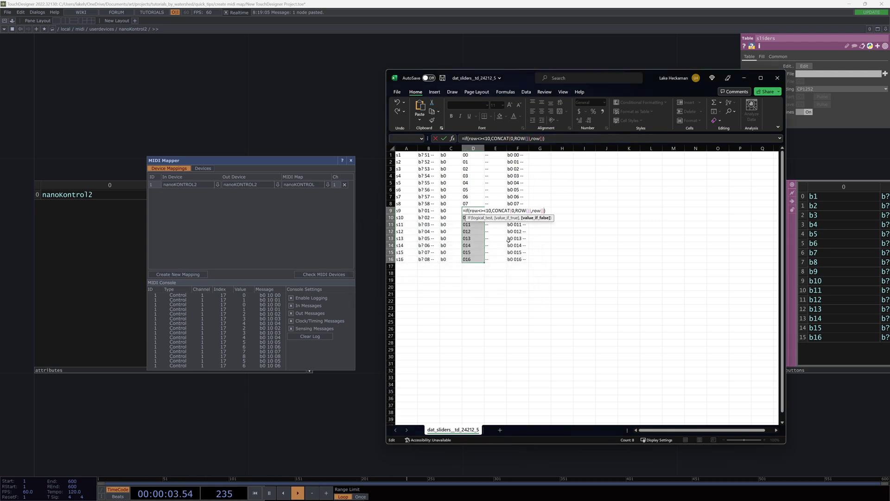
key(Return)
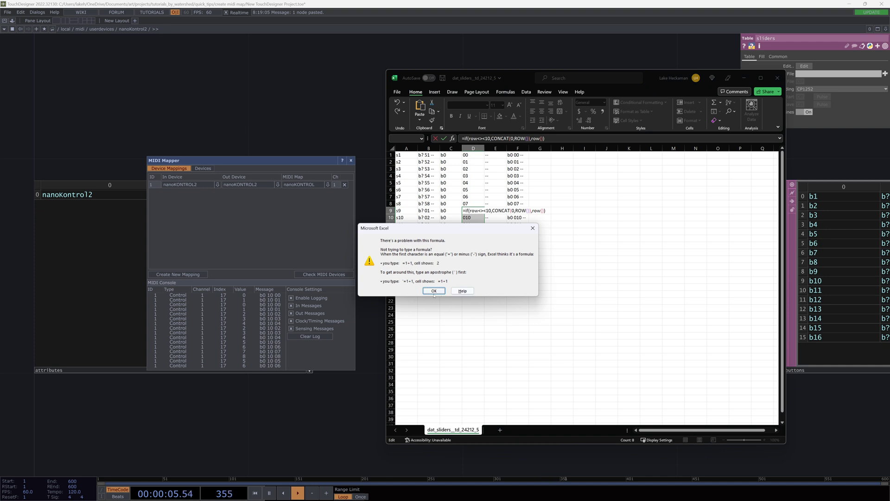
click(434, 291)
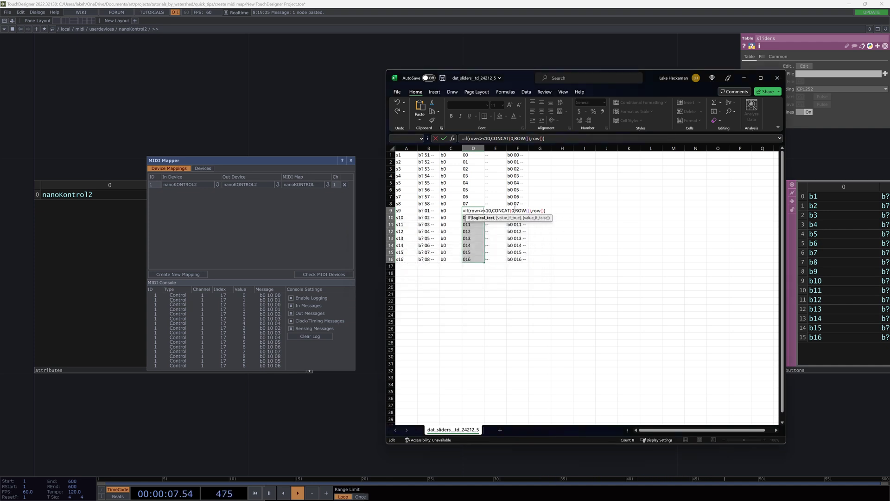
Step: Correct D9's formula to =IF(ROW()<10,CONCAT(0,ROW()),ROW()) and fill it down through D16
click(484, 139)
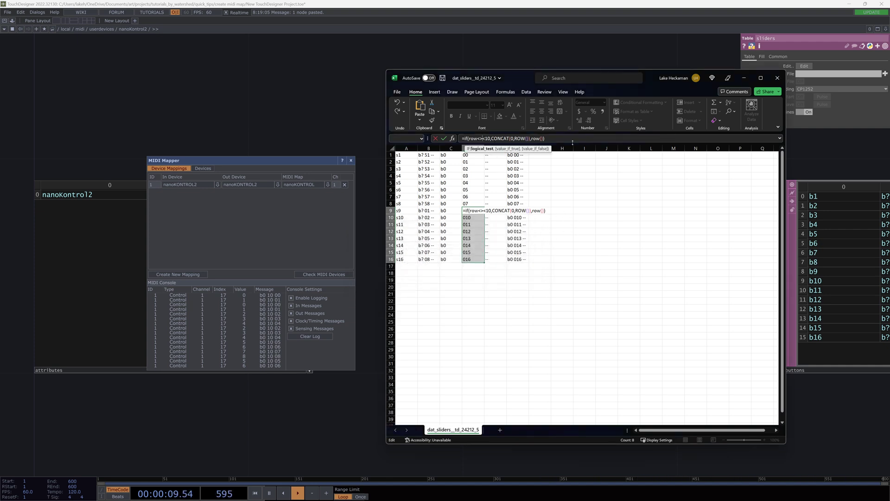
key(BackSpace)
text(())
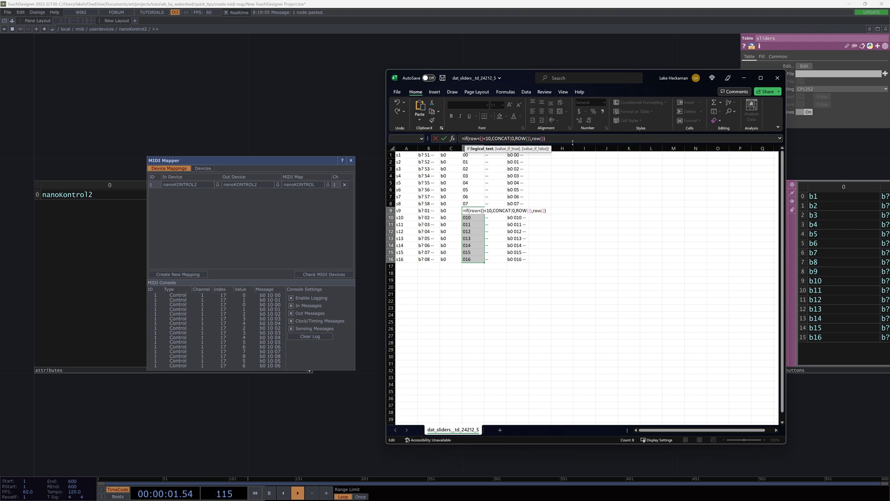
key(Return)
key(Return)
click(515, 149)
key(Left)
key(Left)
key(Left)
key(Left)
key(Left)
click(501, 138)
key(Right)
key(Right)
key(Right)
key(Right)
key(Right)
key(Right)
key(Right)
key(Right)
key(Right)
key(Right)
click(550, 138)
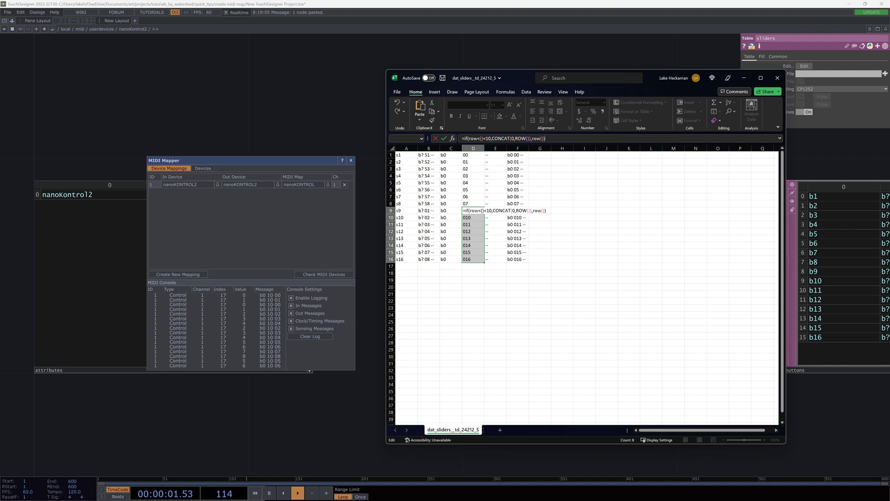
click(481, 138)
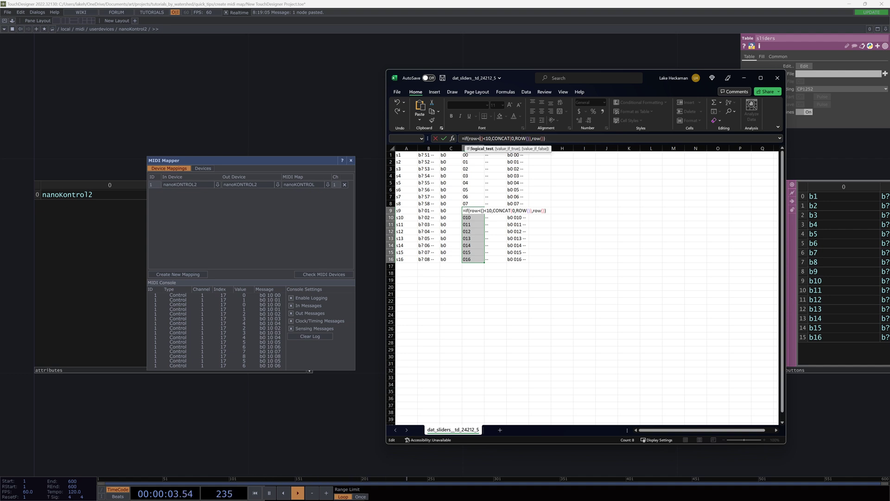
key(BackSpace)
key(Return)
click(484, 211)
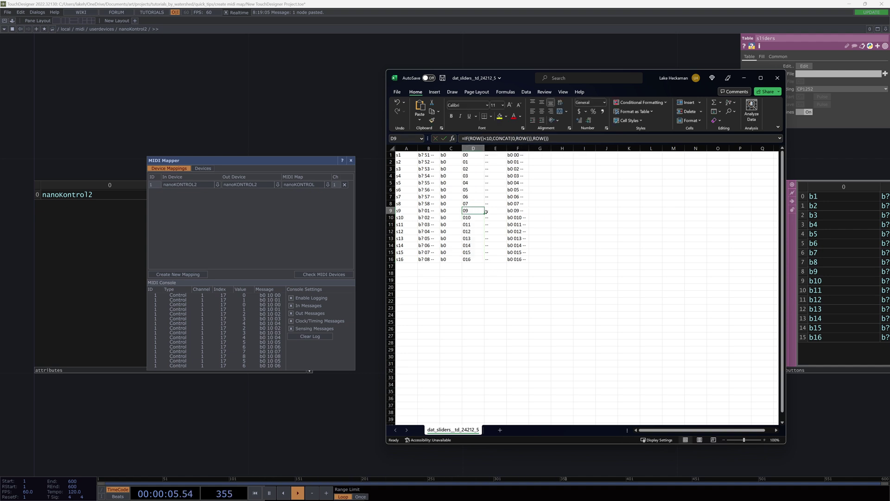
drag(485, 214, 485, 261)
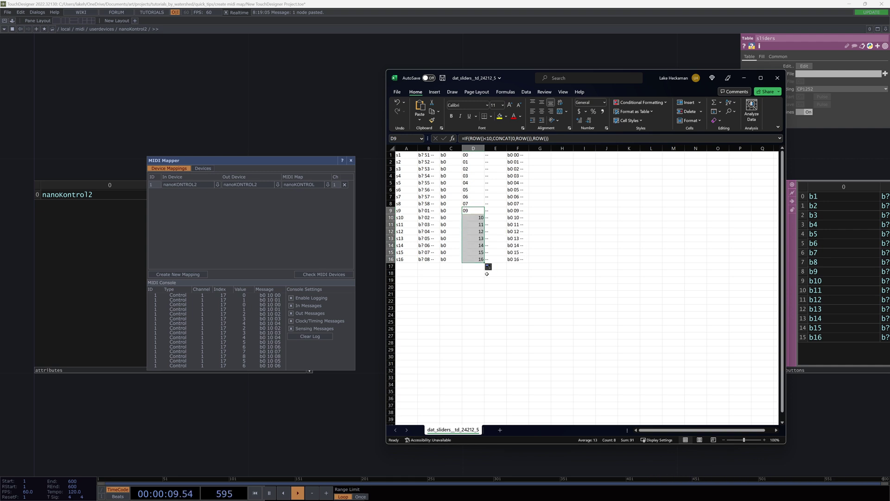
Step: Copy the joined messages in F1:F16 and paste them as values into column B starting at B1
click(521, 260)
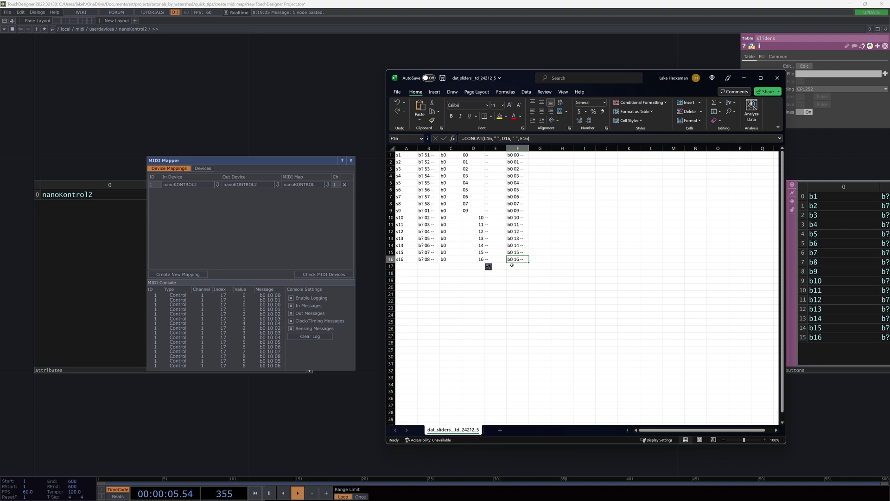
drag(512, 259, 516, 155)
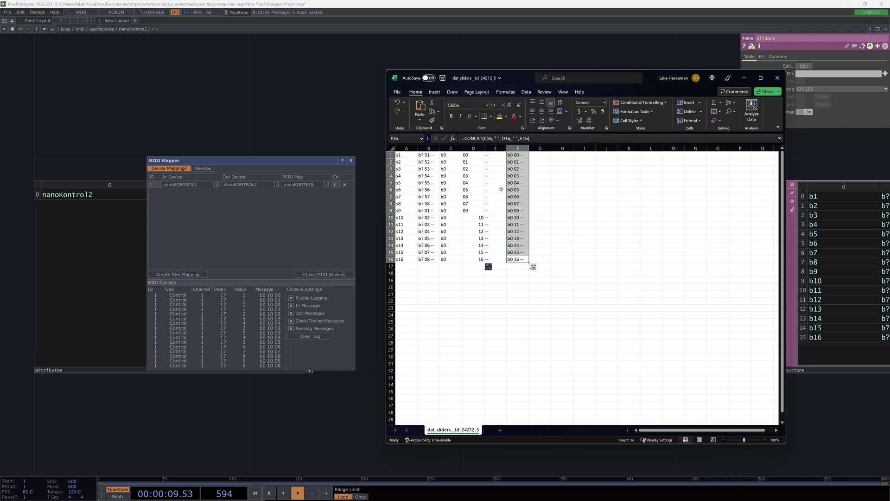
key(ctrl+c)
click(427, 148)
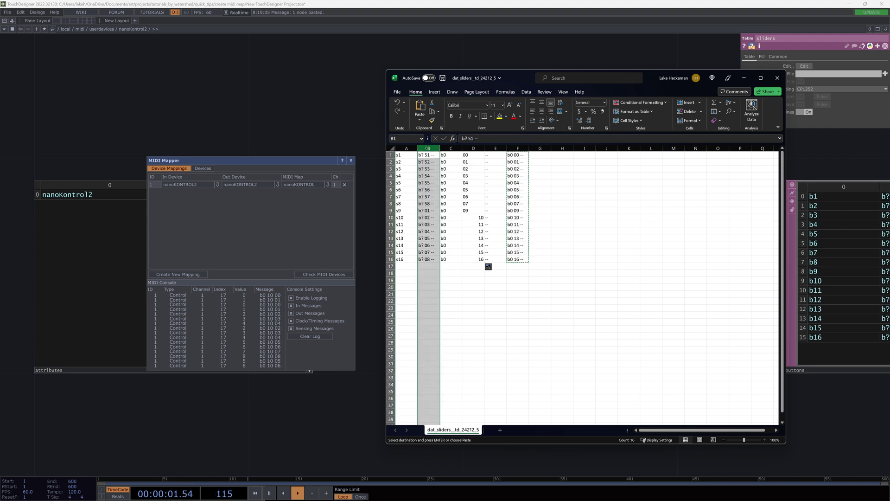
click(427, 154)
click(420, 119)
click(419, 171)
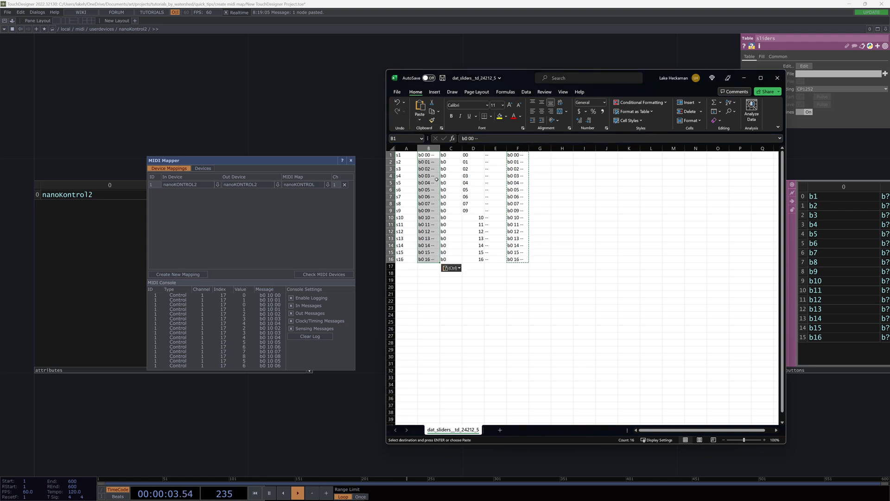
Step: Clear the helper cells in C1:I19 and save the sliders file
drag(584, 280, 454, 155)
key(Delete)
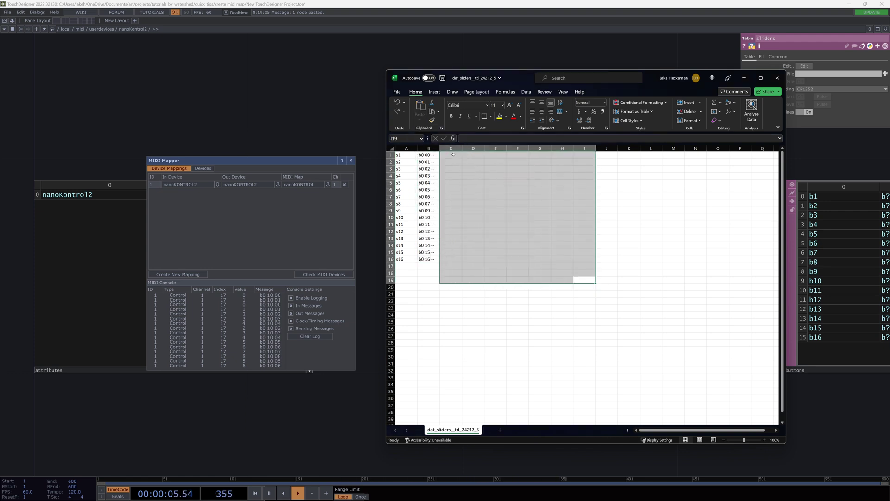
click(482, 231)
key(ctrl+s)
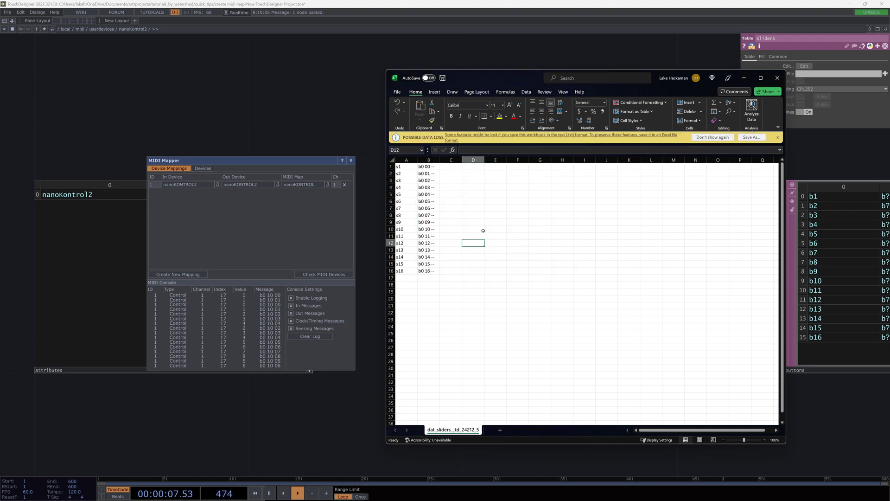
Step: Close the spreadsheet and review the updated sliders table alongside the buttons table in the nanoKontrol2 network
click(778, 77)
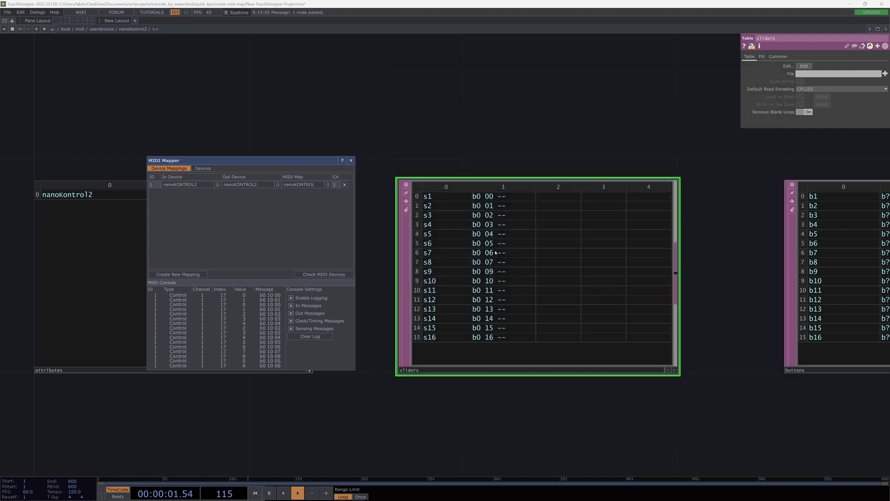
scroll(488, 302, down, 3)
scroll(532, 302, up, 1)
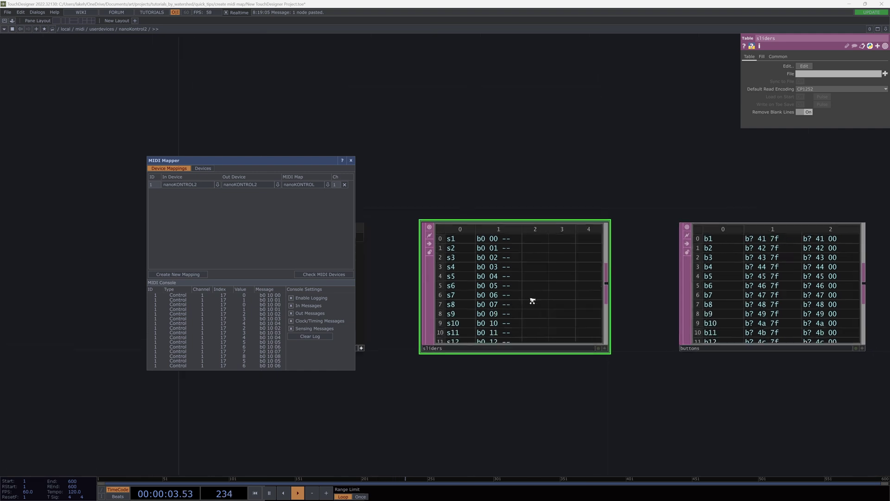
scroll(552, 302, down, 5)
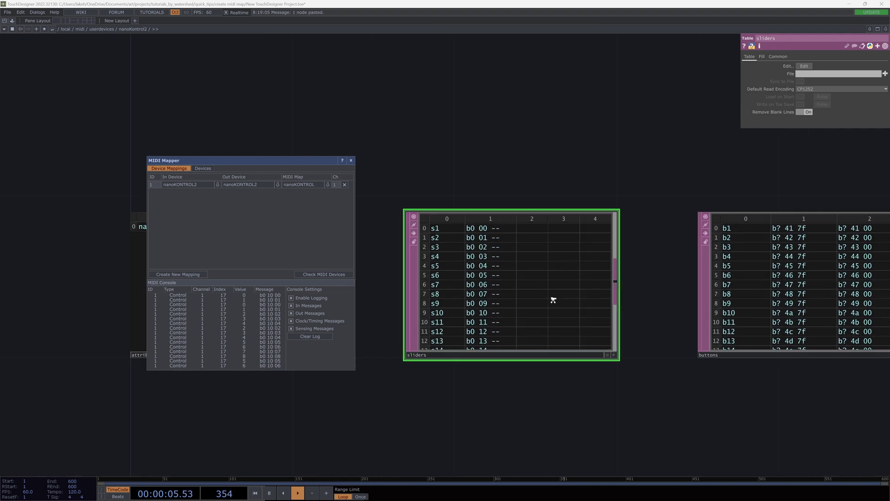
click(669, 273)
scroll(695, 290, down, 3)
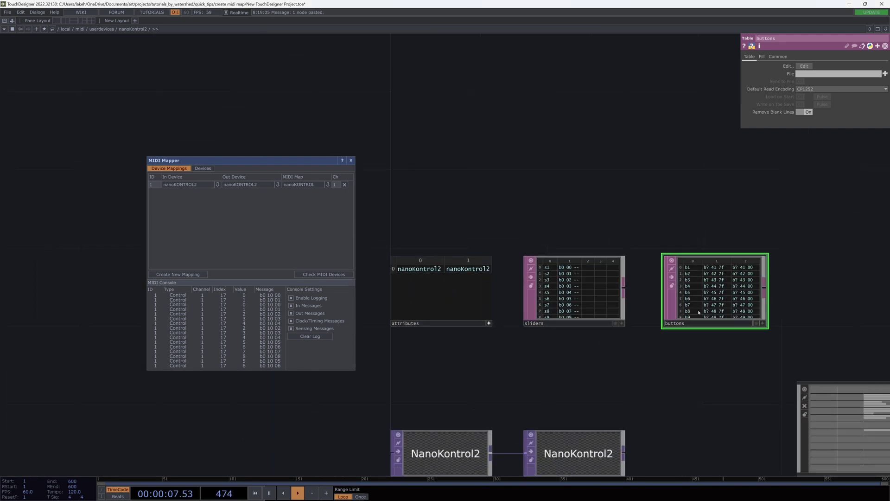
Step: Deactivate the attributes table's interactive viewer in the nanoKontrol2 network
drag(712, 387, 618, 287)
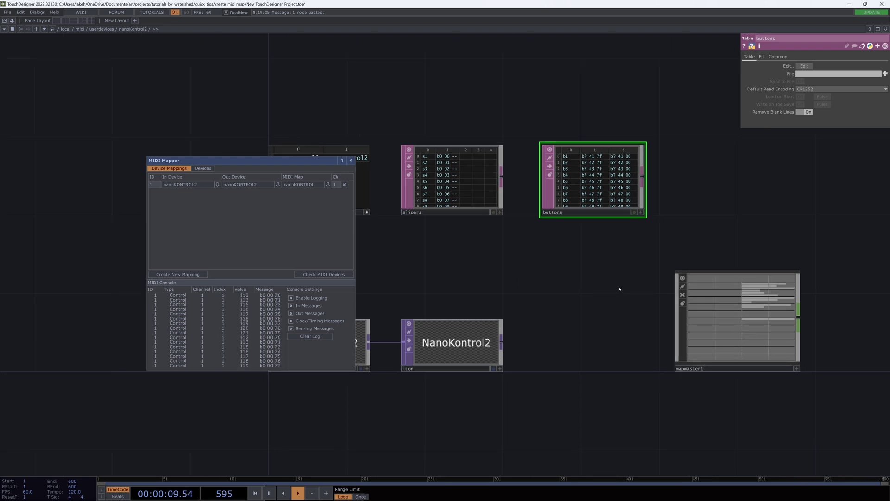
drag(537, 271, 624, 298)
drag(452, 247, 513, 260)
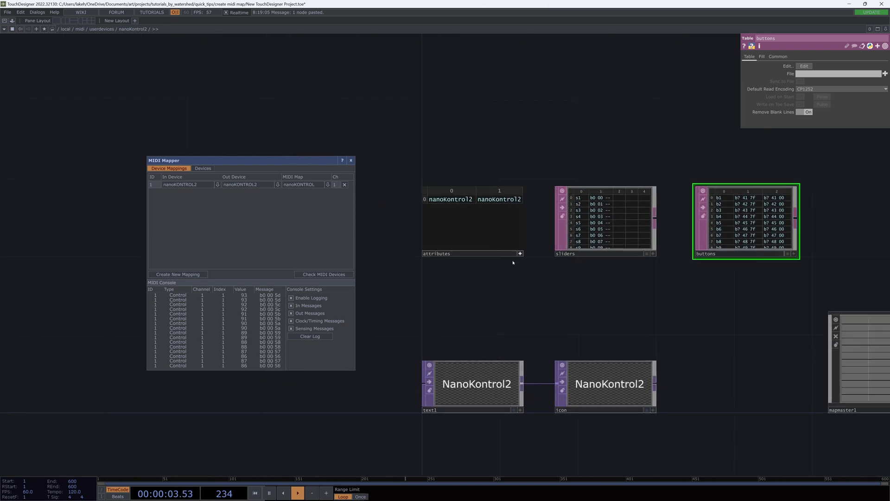
click(519, 253)
drag(654, 298, 612, 282)
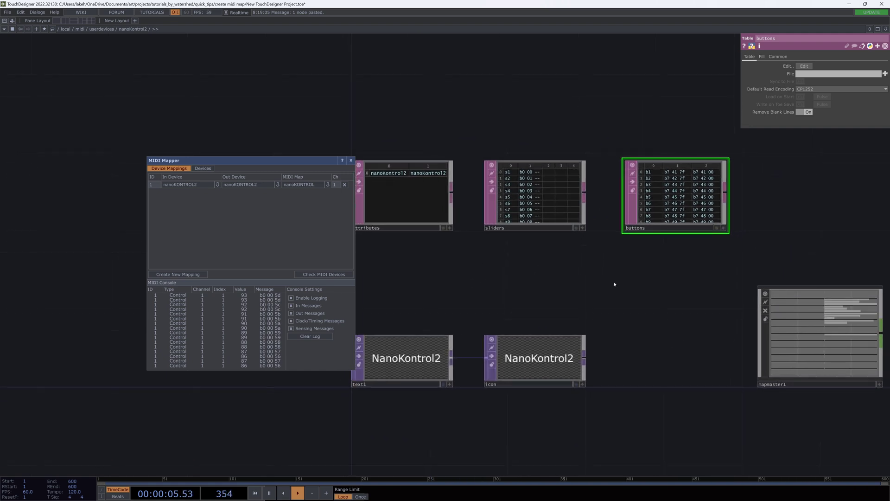
scroll(717, 260, down, 5)
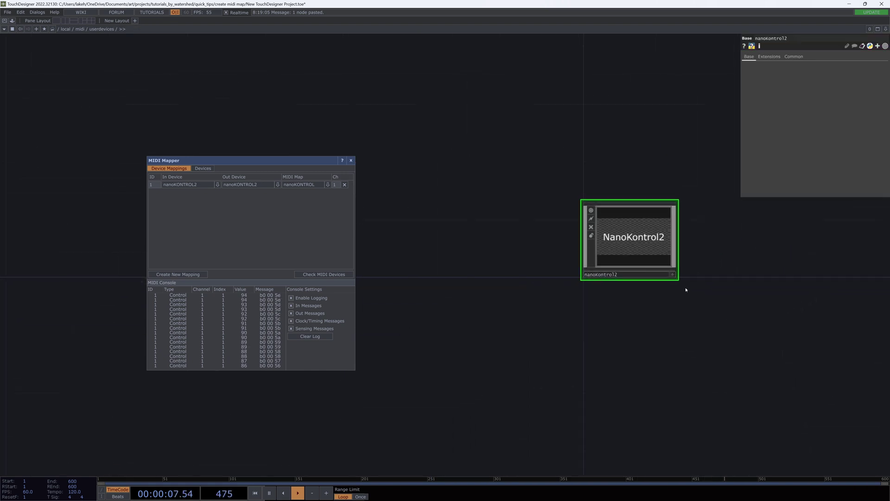
click(633, 301)
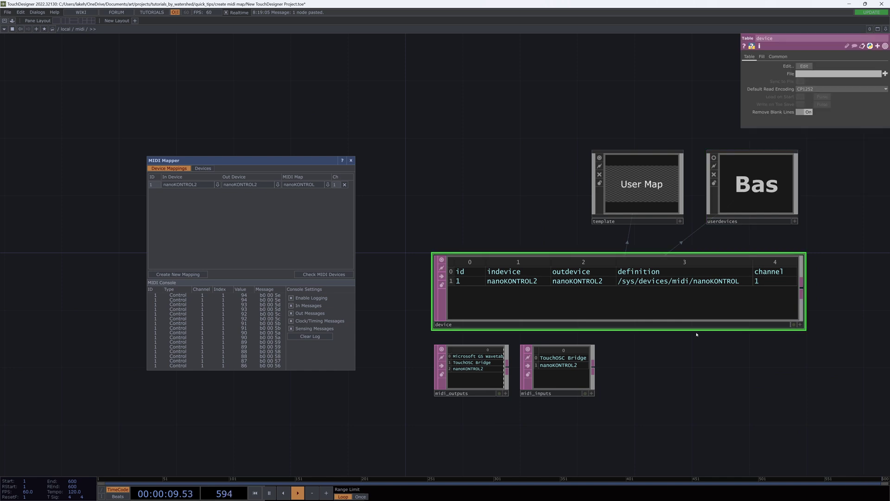
drag(768, 347, 729, 376)
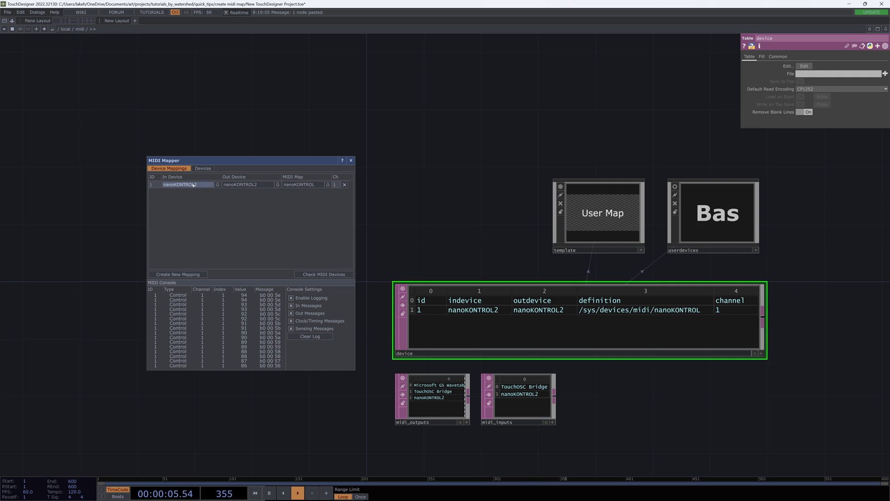
click(294, 185)
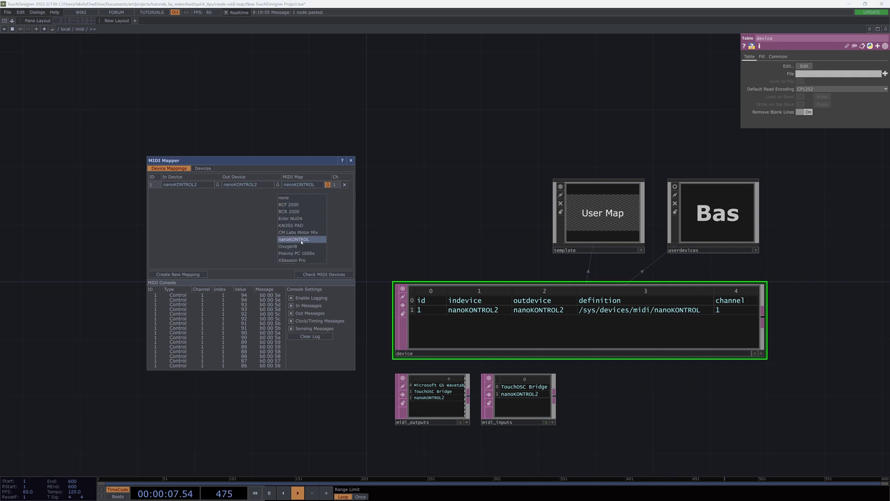
click(238, 218)
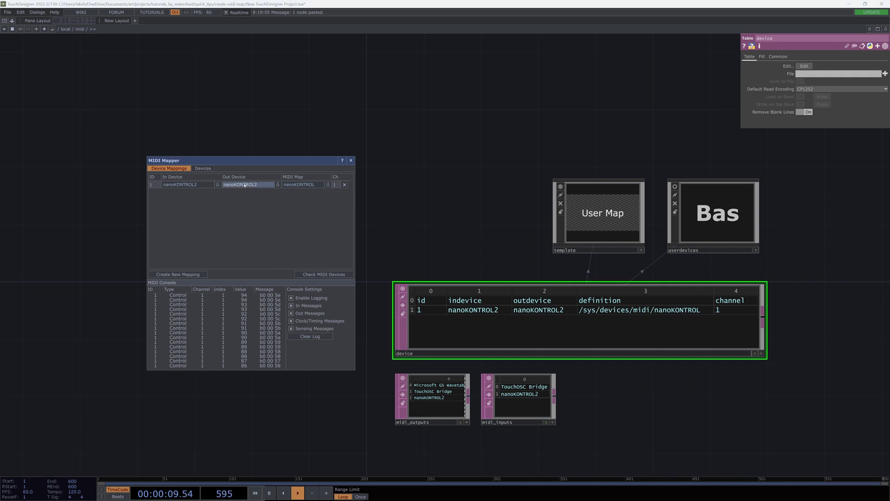
drag(662, 407, 661, 406)
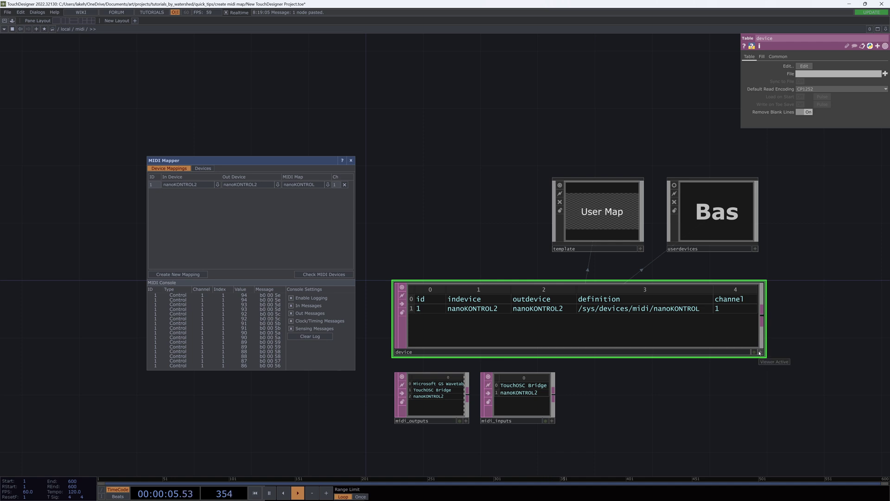
Step: Examine the select, replicator and id1 operators inside the /local/maps component
key(u)
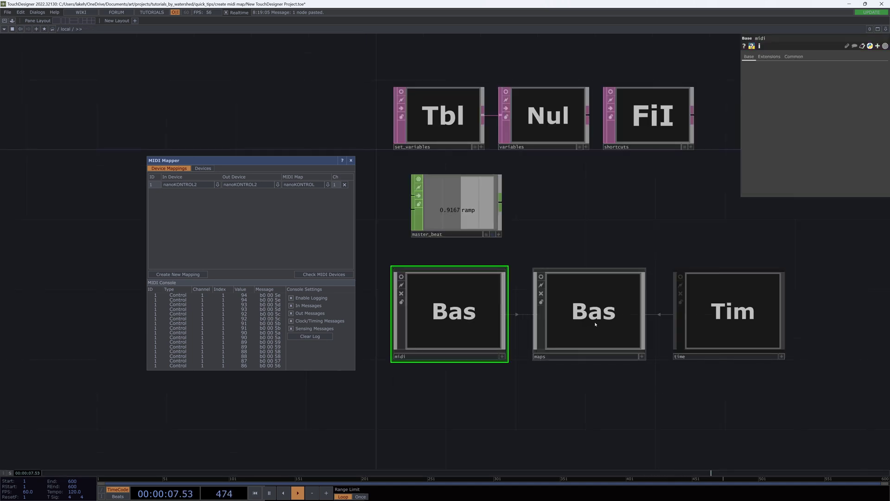
double_click(590, 323)
drag(590, 323, 838, 309)
drag(506, 294, 562, 376)
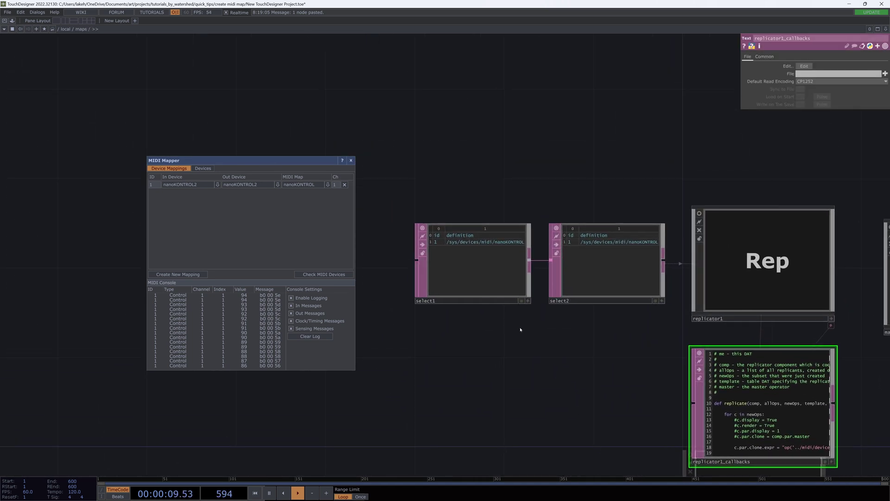
drag(513, 331, 455, 260)
scroll(448, 253, down, 3)
drag(601, 339, 617, 382)
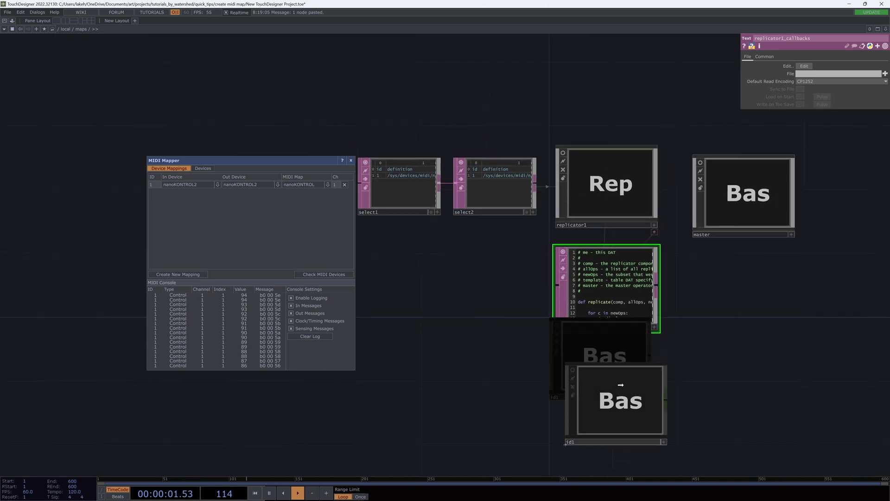
drag(537, 311, 572, 340)
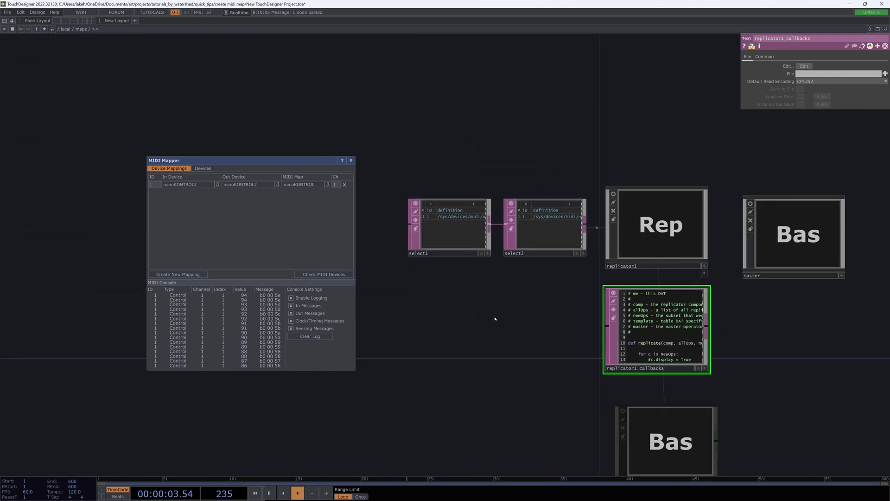
Step: Return to the /local/midi network and make the device table's viewer active for editing
key(u)
click(472, 308)
key(i)
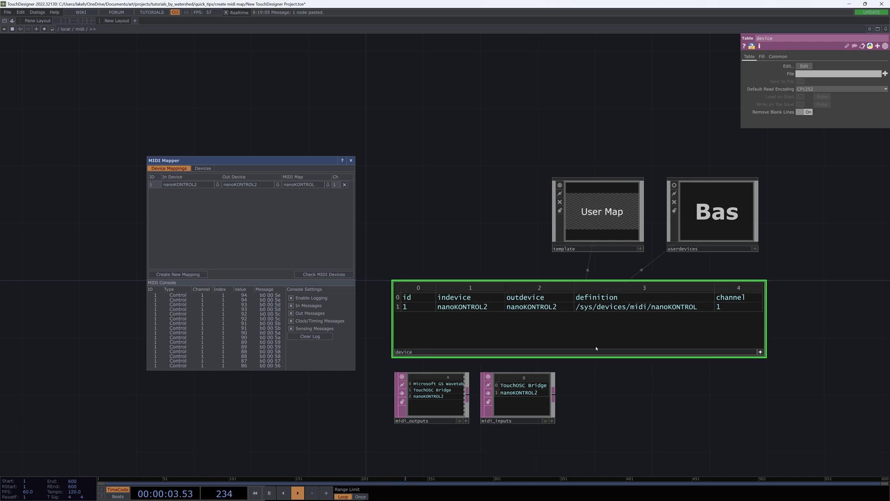
right_click(399, 297)
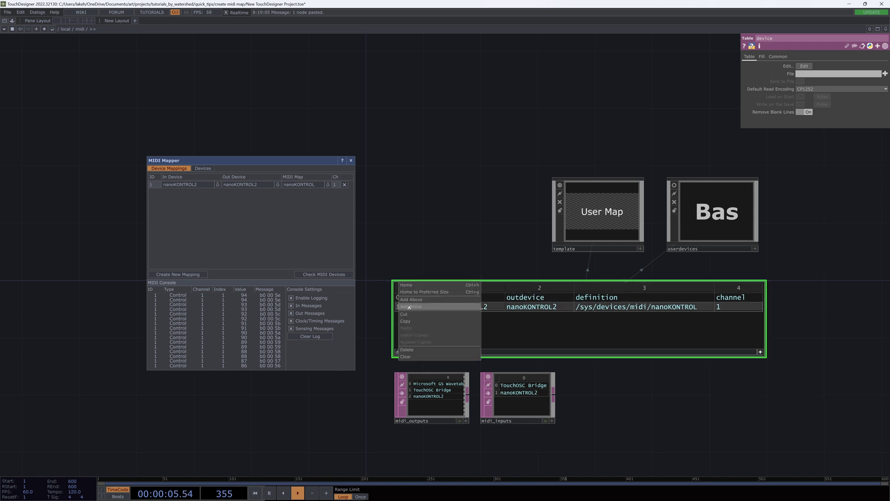
click(329, 241)
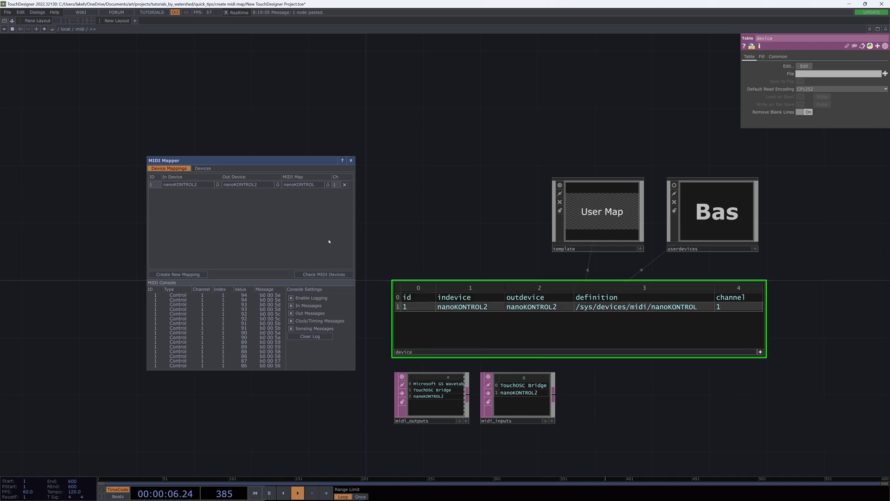
Step: Replace the existing mapping in the MIDI Mapper with a new one using nanoKONTROL2 as both in and out device
click(345, 185)
click(177, 274)
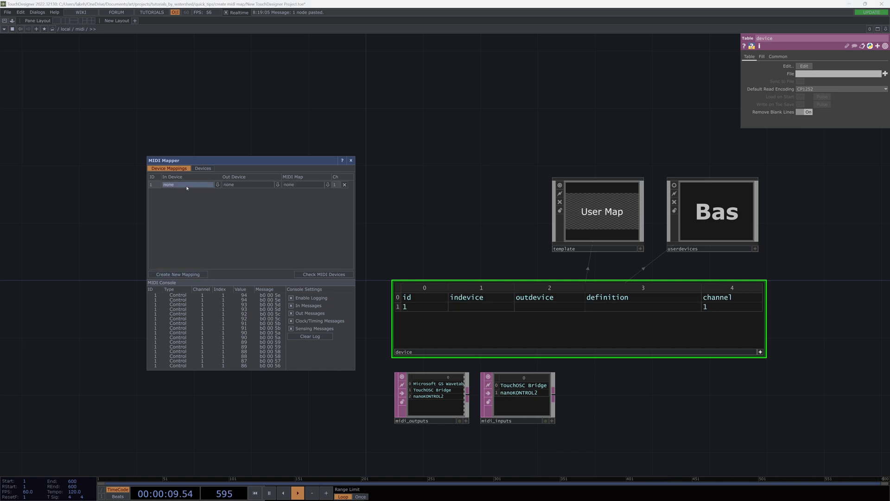
click(187, 205)
click(247, 185)
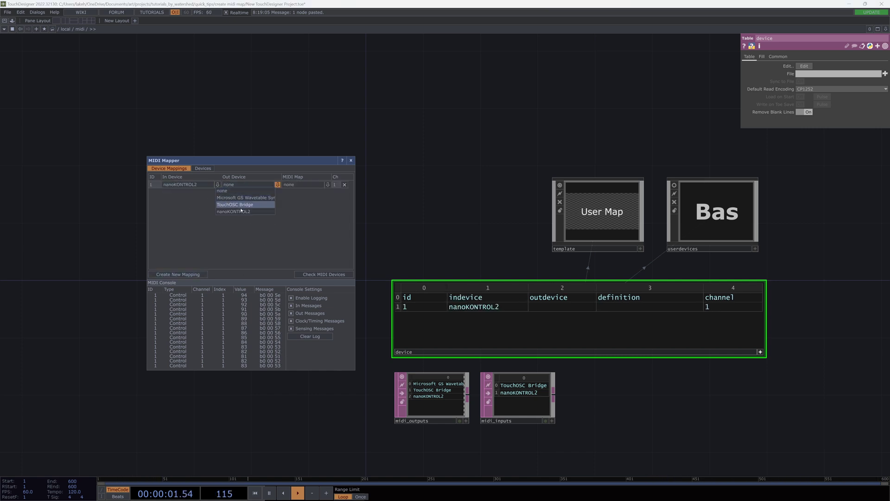
click(244, 206)
click(307, 185)
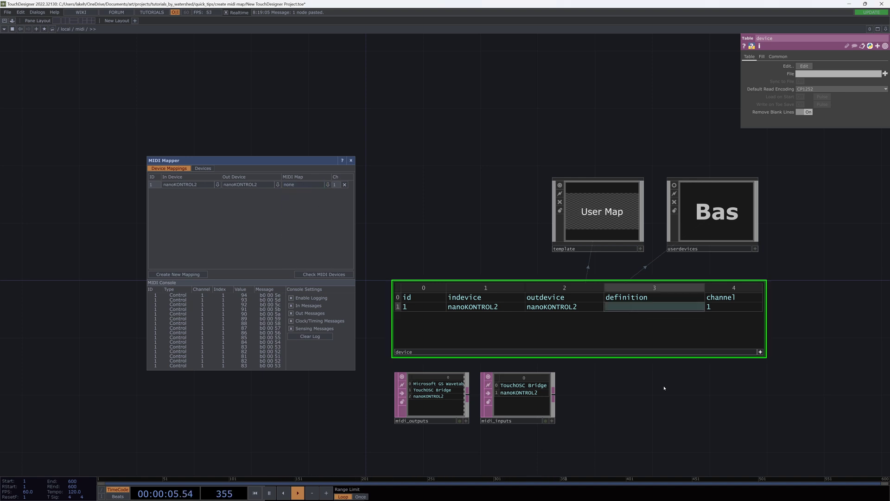
Step: Copy the nanoKontrol2 component's path from userdevices and set the device table's definition for row 1 to /local/midi/userdevices/nanoKontrol2
drag(665, 394, 598, 389)
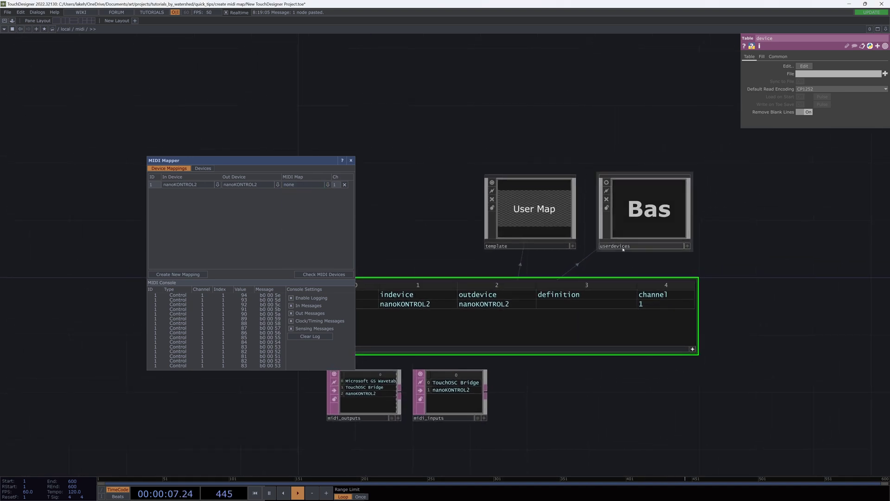
double_click(631, 214)
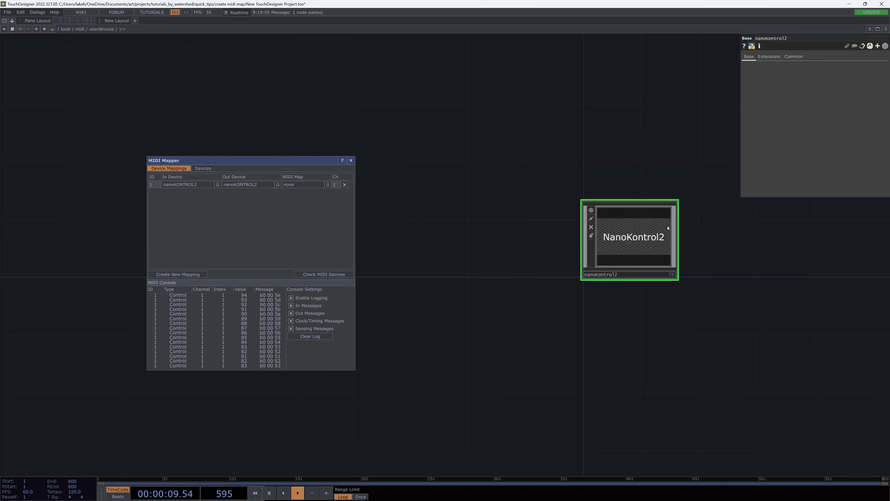
key(i)
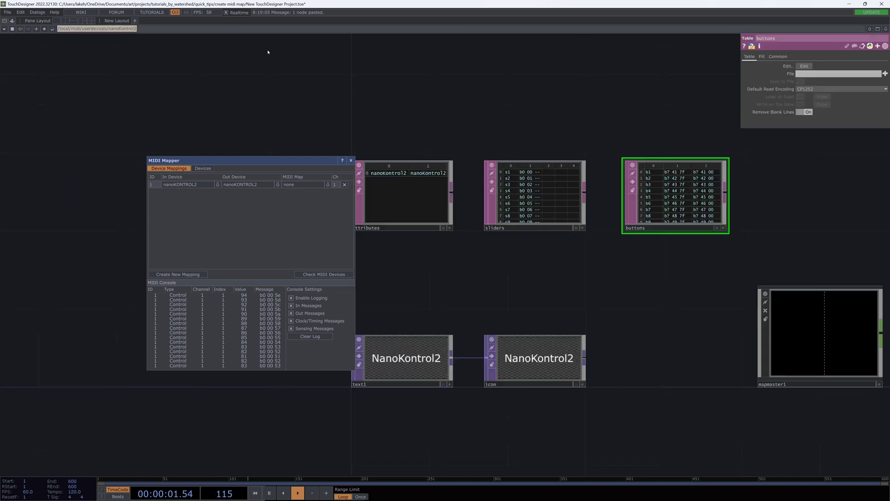
key(u)
key(u)
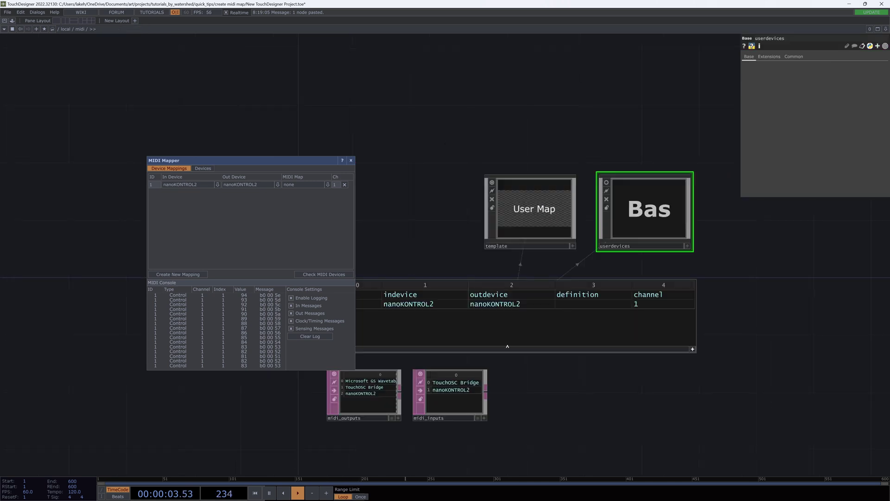
click(562, 305)
text(/local/midi/userdevices/nanoKontrol2)
click(592, 389)
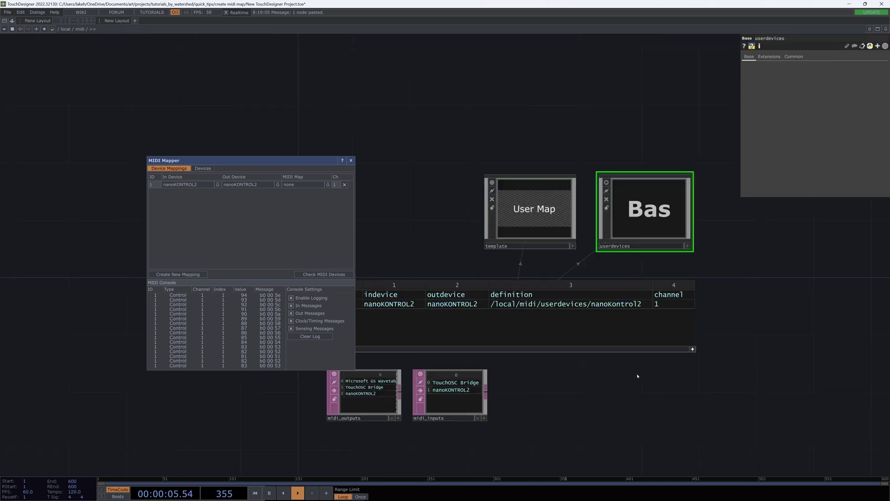
Step: Go up to the root network and enter the project1 component
drag(625, 378, 645, 378)
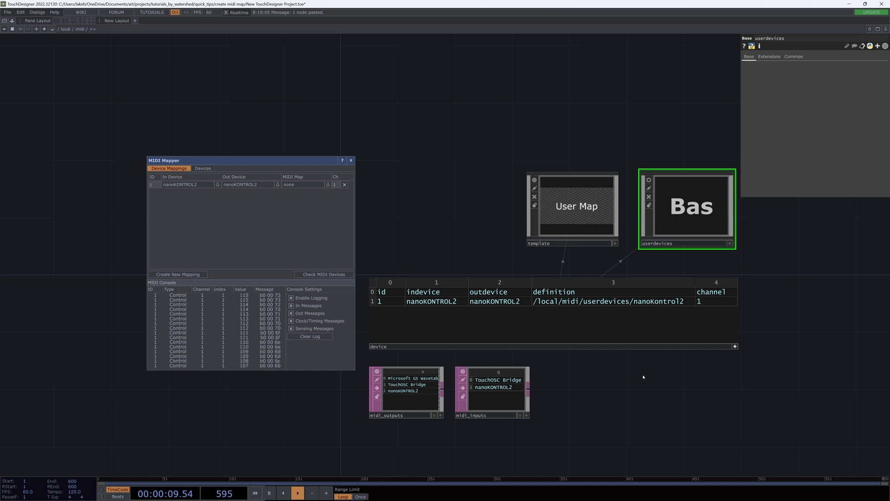
key(u)
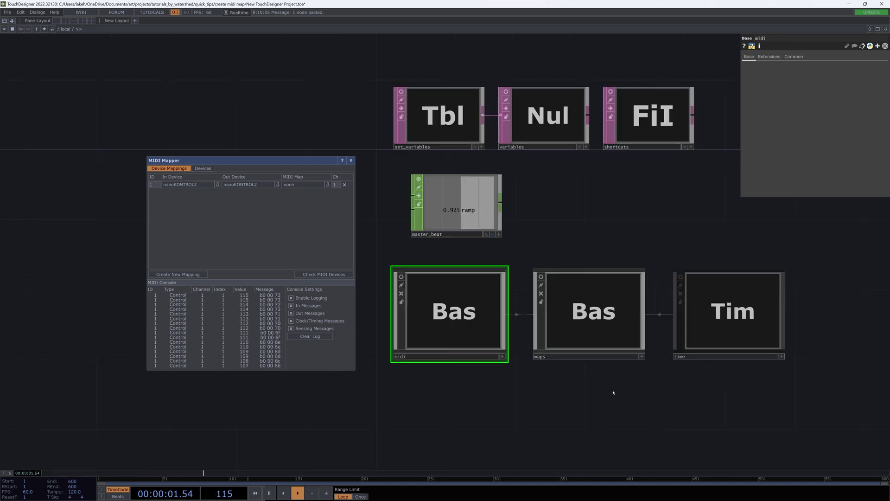
key(u)
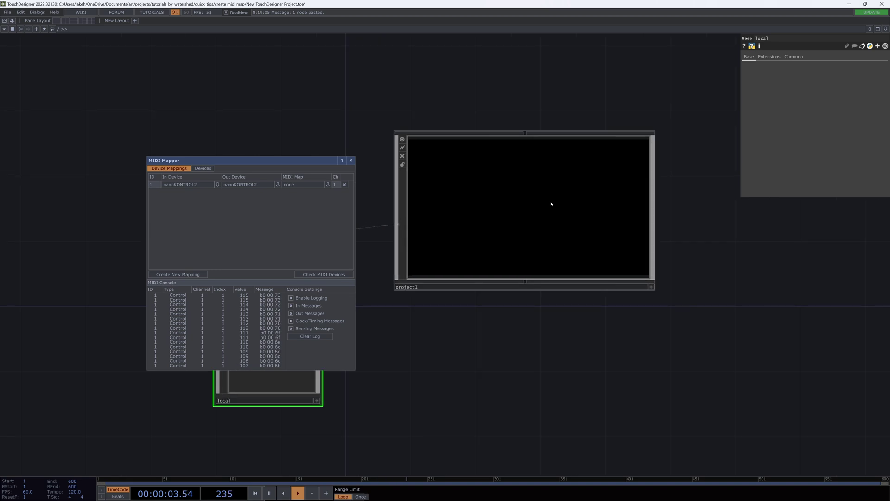
key(i)
Step: Try a MIDI In CHOP in project1 and delete it
key(Tab)
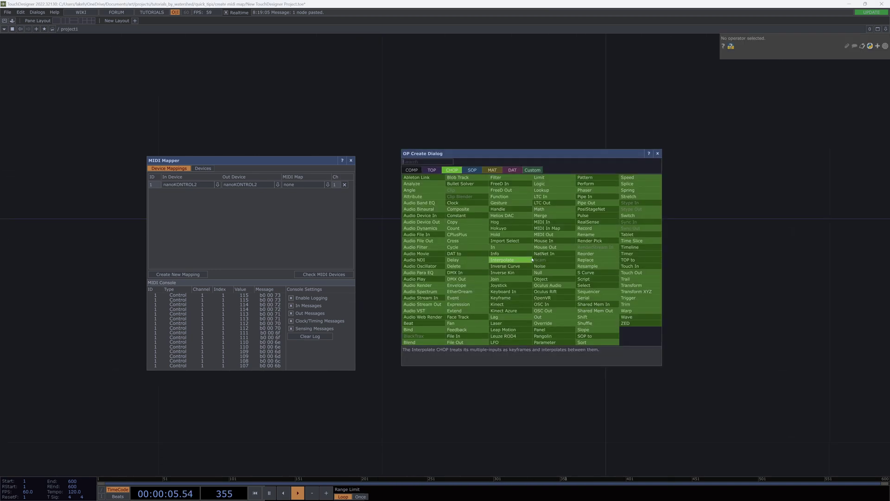
click(558, 225)
click(579, 227)
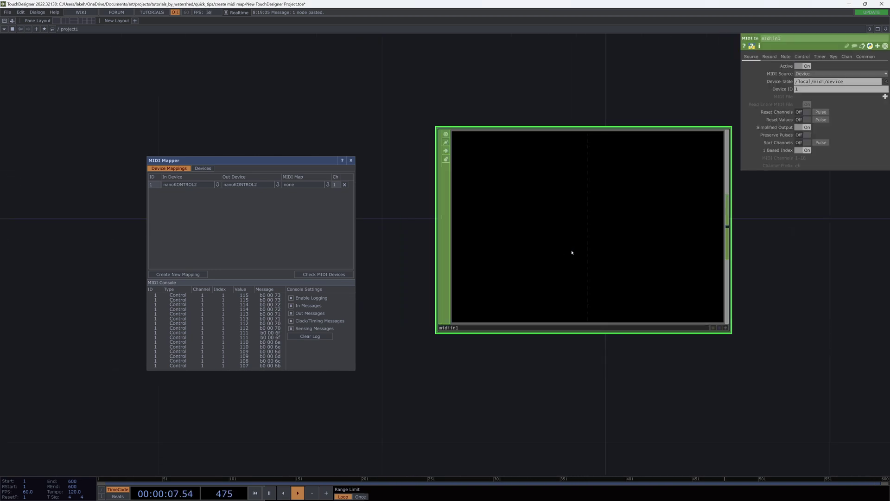
scroll(607, 251, down, 2)
drag(705, 255, 622, 306)
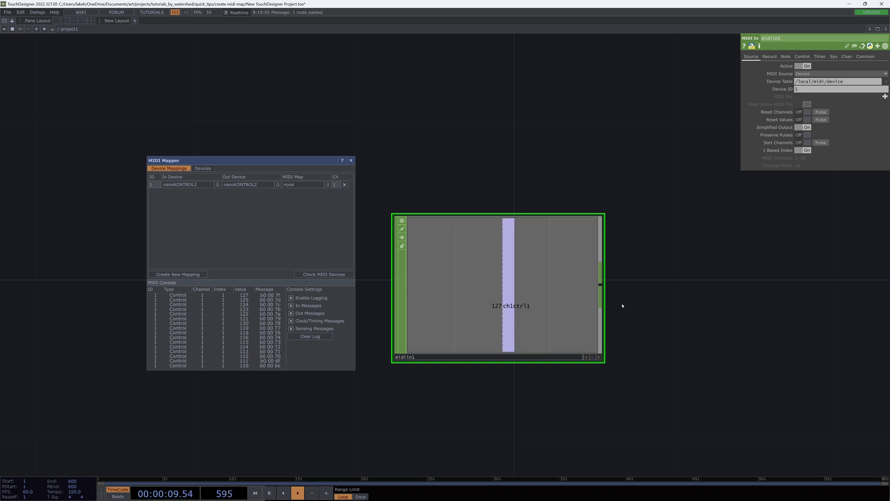
key(Delete)
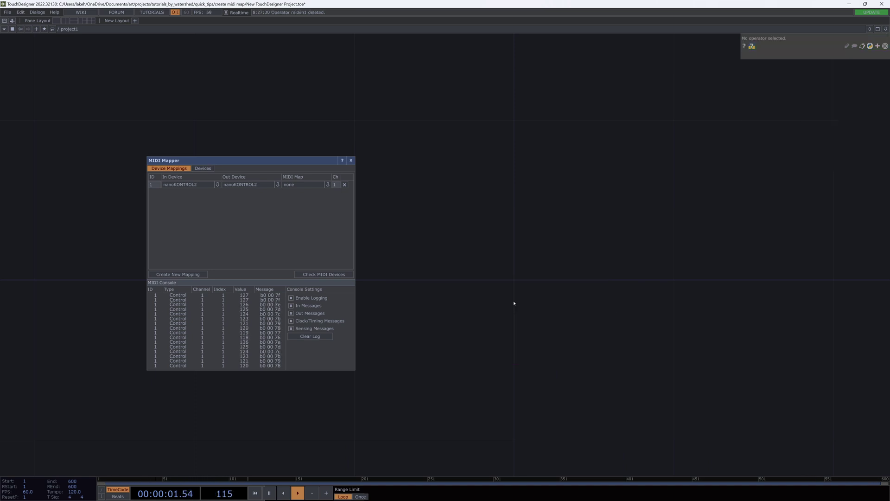
Step: Add a MIDI In Map CHOP to project1 and close the MIDI Mapper
key(Tab)
click(535, 274)
click(540, 281)
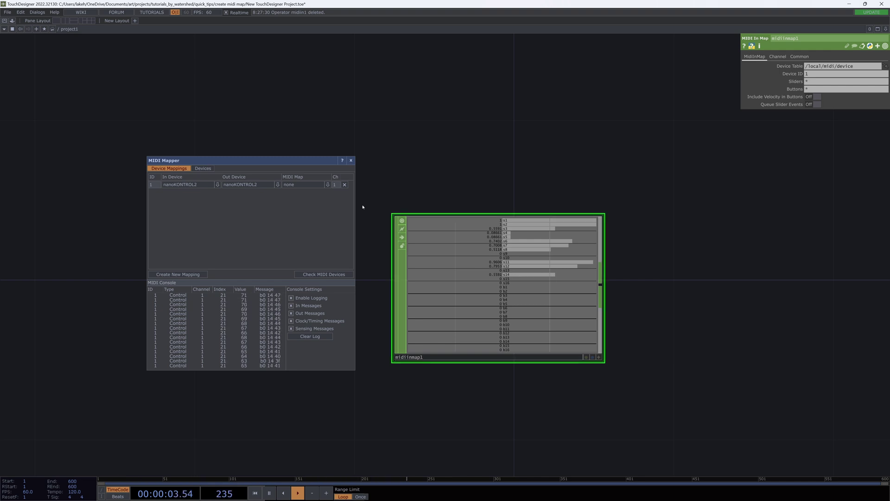
click(351, 160)
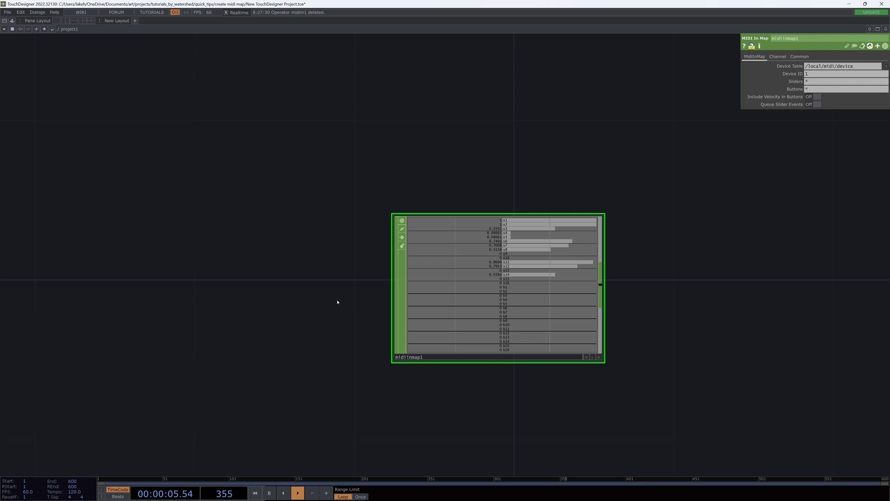
Step: Check the nanoKontrol2 component inside /local/midi/userdevices, and return to the midi network
key(u)
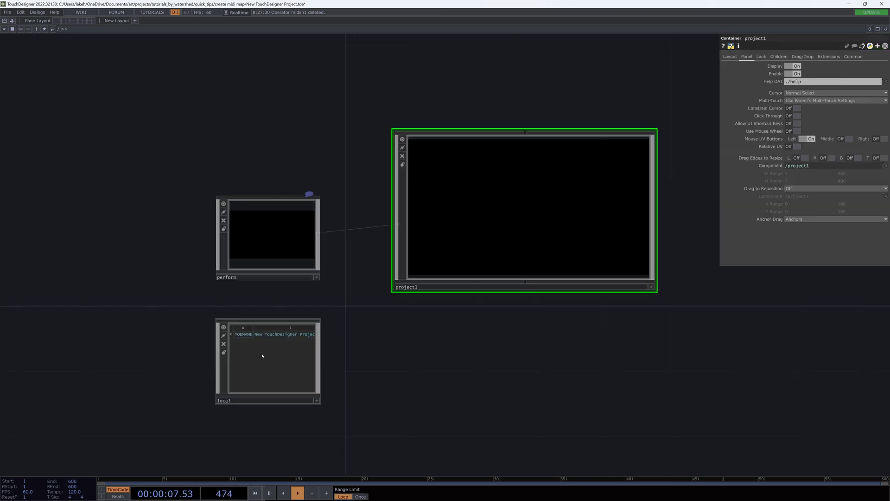
double_click(260, 354)
double_click(409, 357)
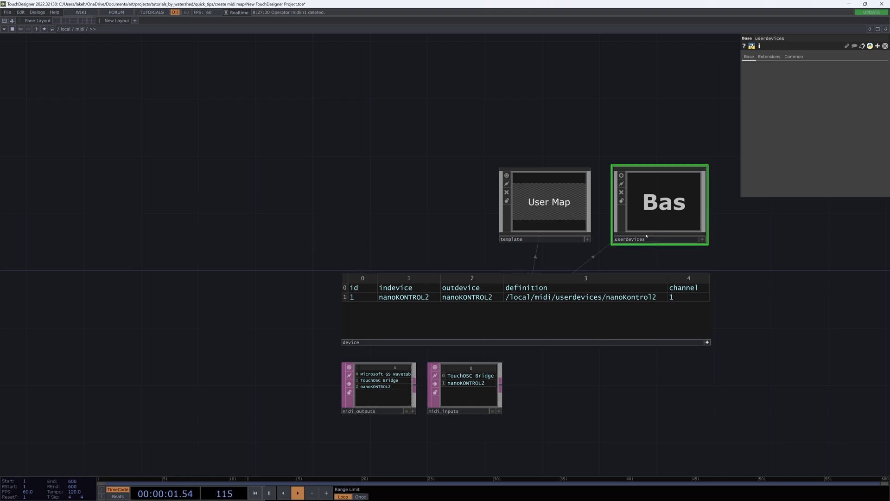
double_click(652, 203)
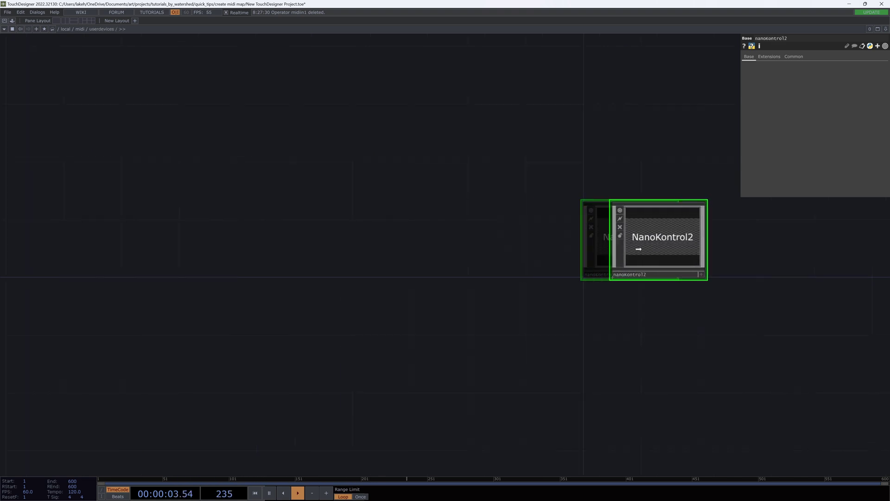
key(u)
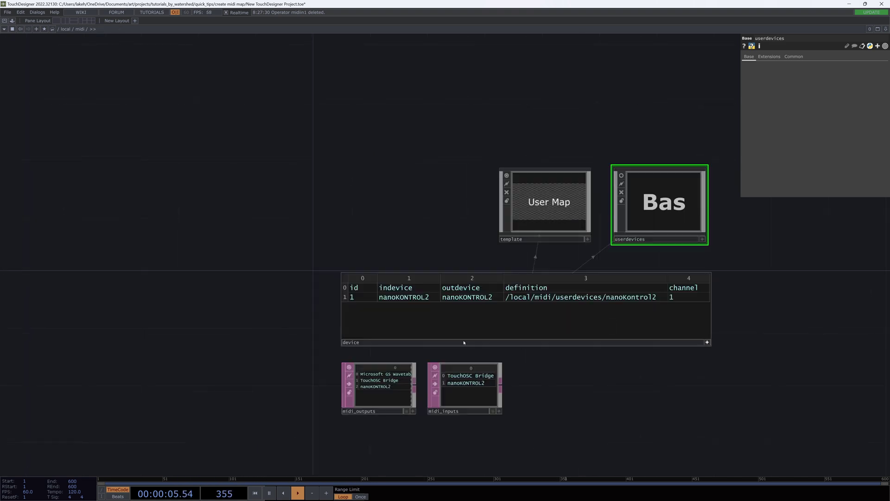
Step: Review the nanoKONTROL2 definition path in row 1 of the device table, leaving the table non-editable
click(707, 342)
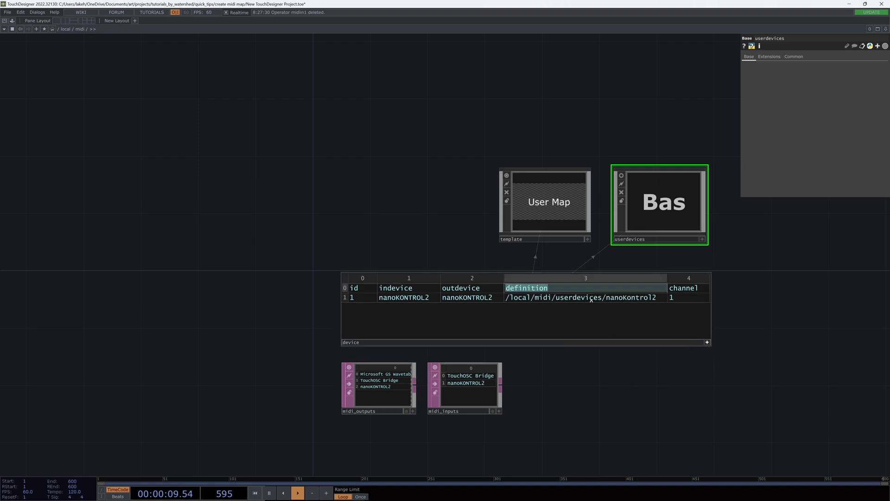
click(591, 297)
drag(751, 316, 632, 319)
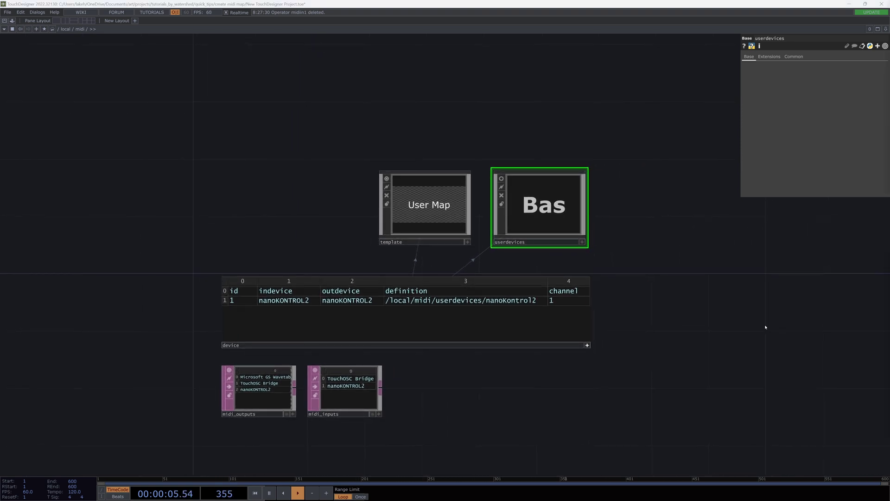
drag(699, 311, 767, 304)
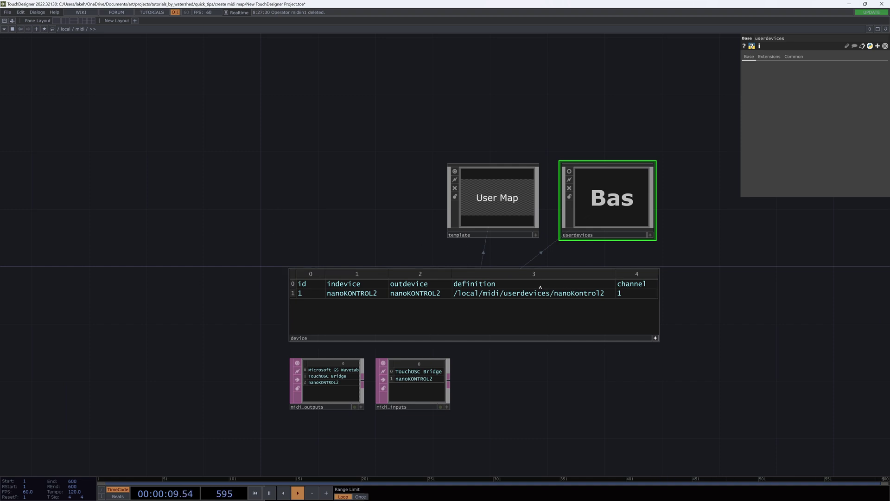
drag(455, 293, 604, 298)
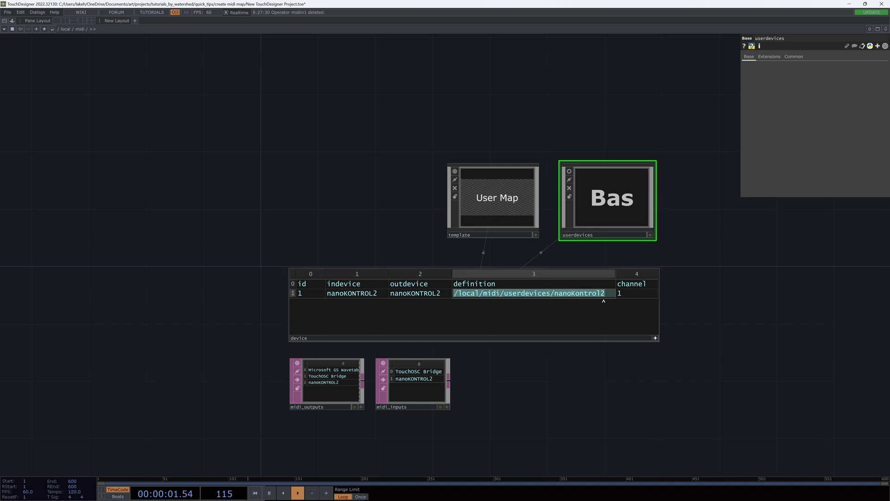
click(656, 338)
drag(698, 356, 618, 363)
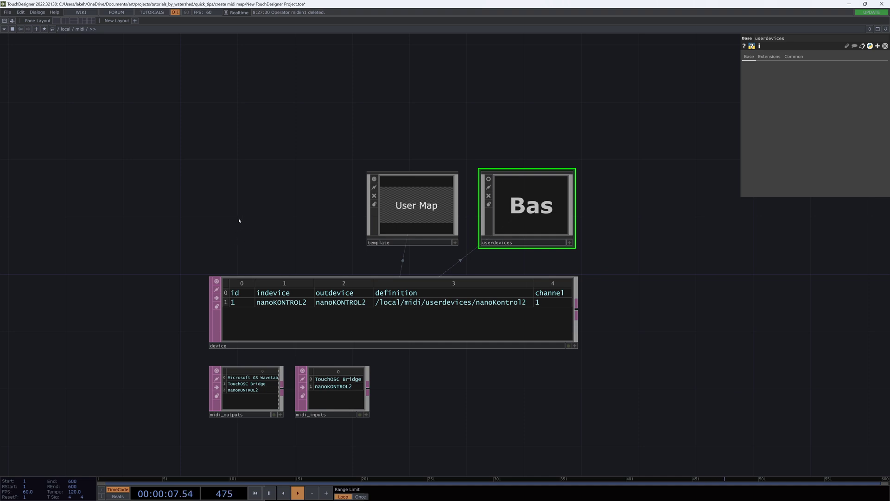
Step: Open the MIDI Mapper, examine its Devices list, and close it again
key(alt+d)
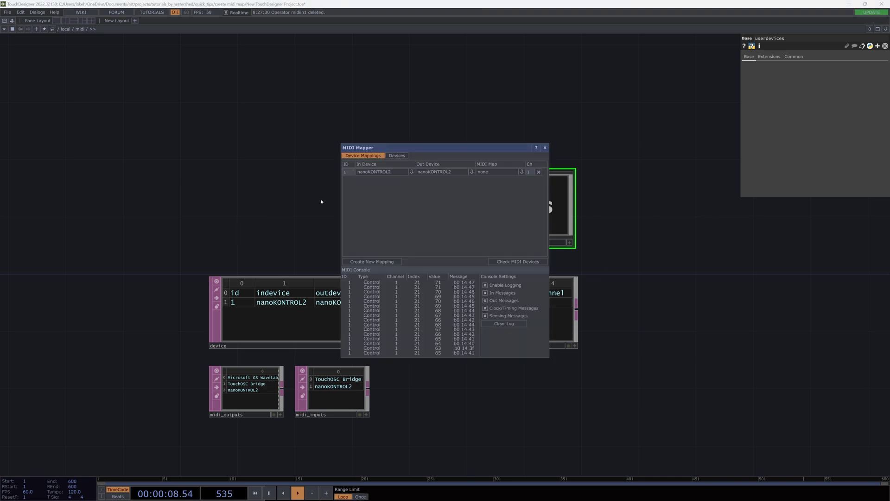
click(401, 155)
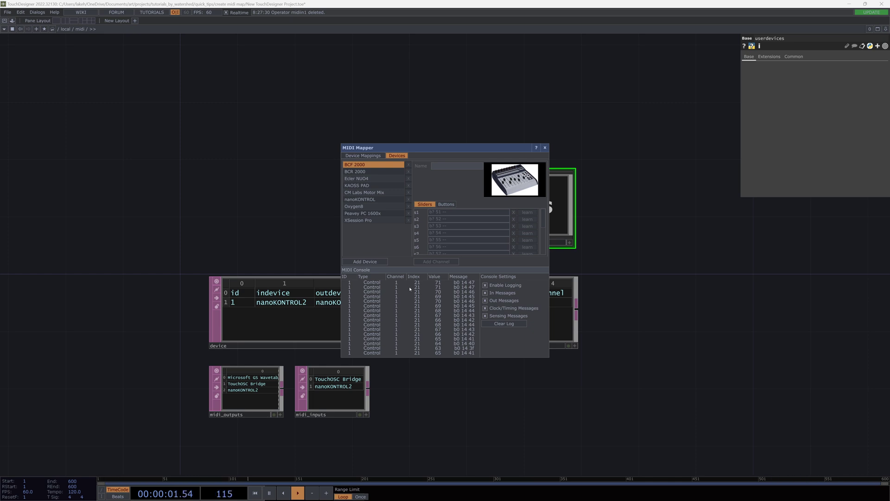
click(545, 147)
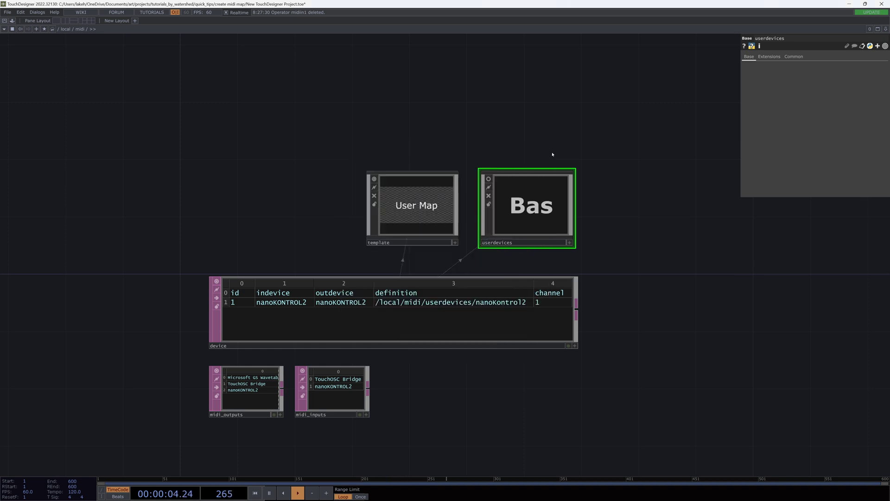
Step: Enter userdevices, locate the Save Component .tox option for the nanoKontrol2 component, and dismiss the options without saving
double_click(523, 197)
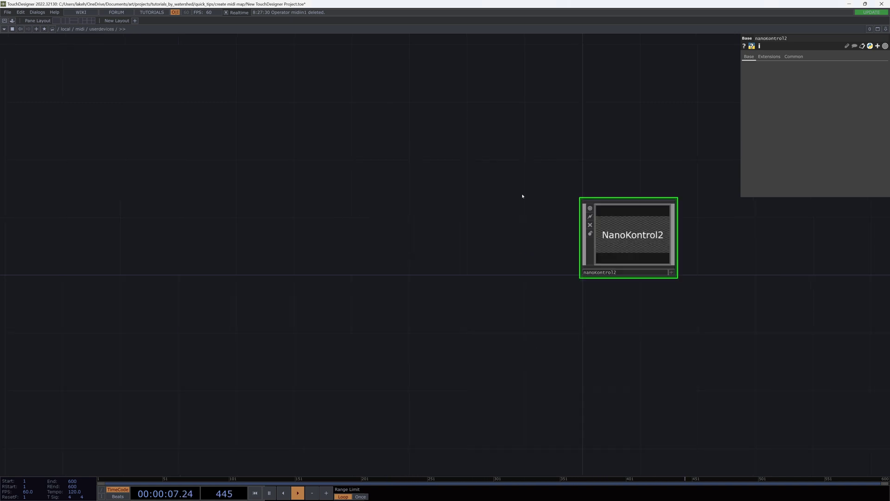
right_click(647, 249)
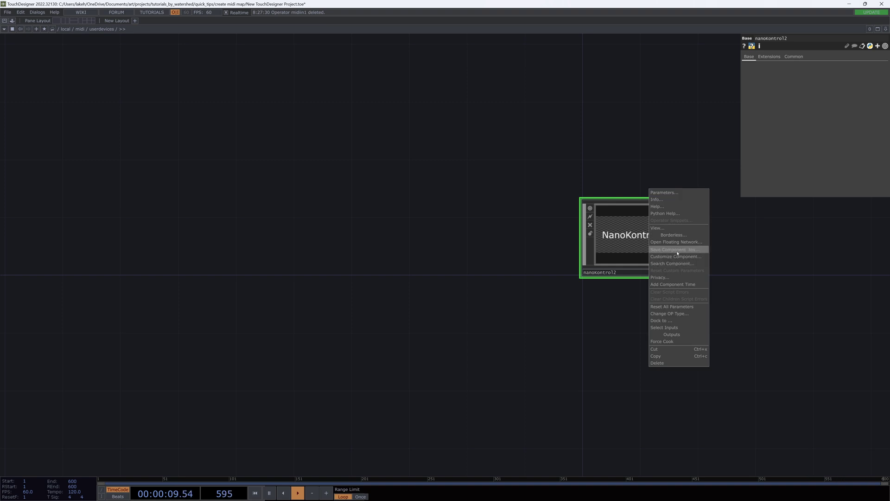
click(529, 250)
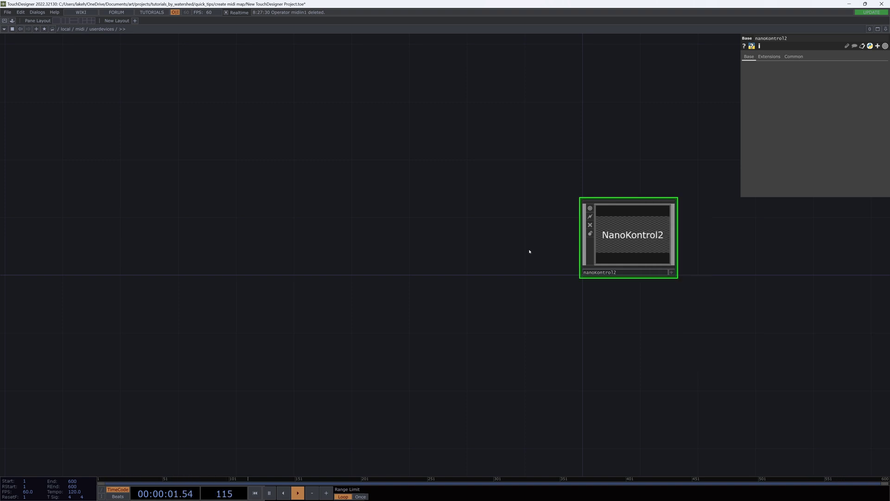
Step: Go up from userdevices to the root network and enter the project1 component
key(u)
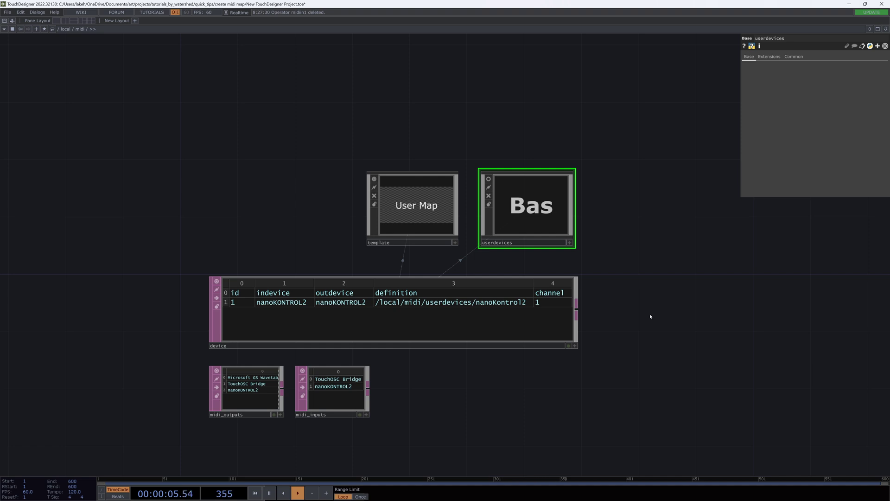
key(u)
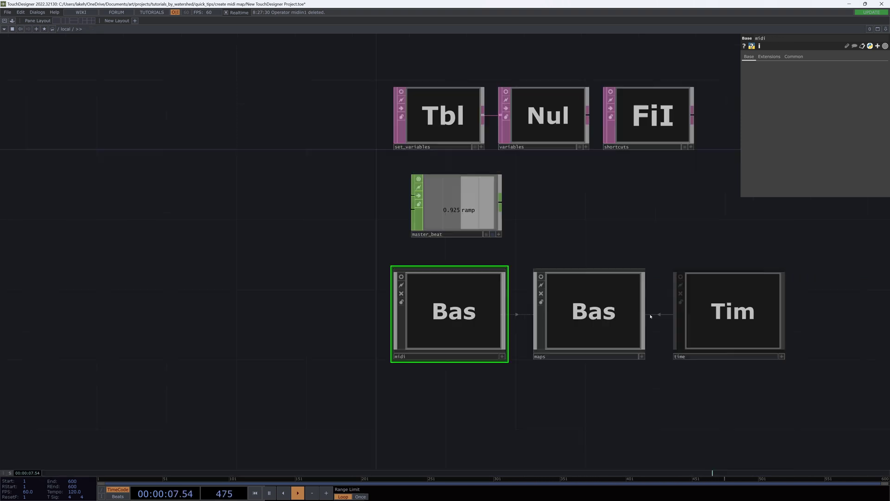
key(u)
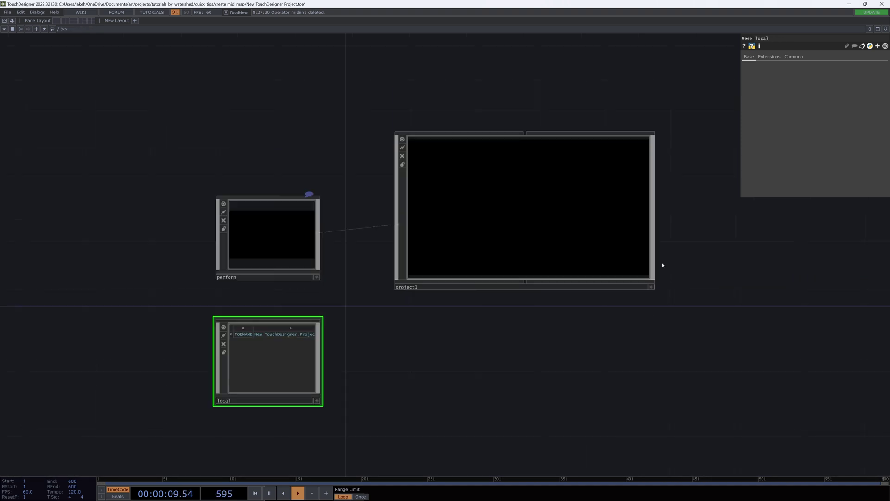
click(596, 188)
key(i)
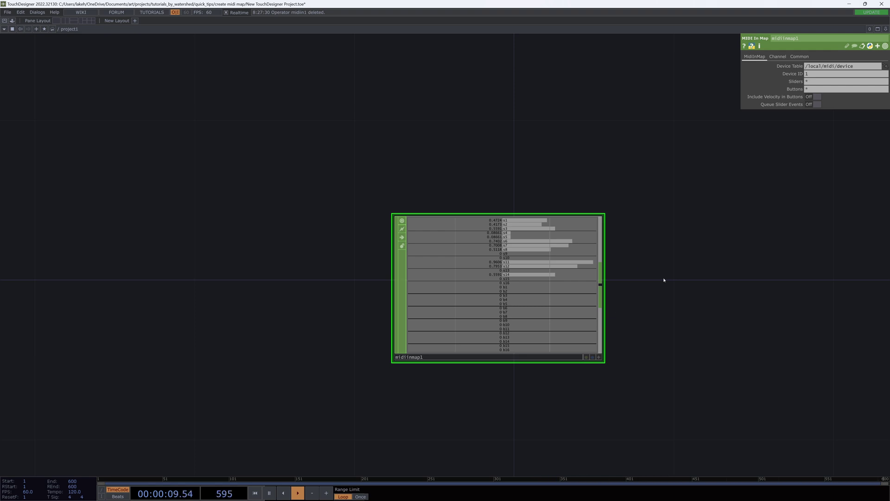
Step: Reposition the MIDI In Map CHOP within the project1 network
drag(580, 263, 457, 225)
drag(425, 252, 427, 291)
drag(655, 269, 634, 268)
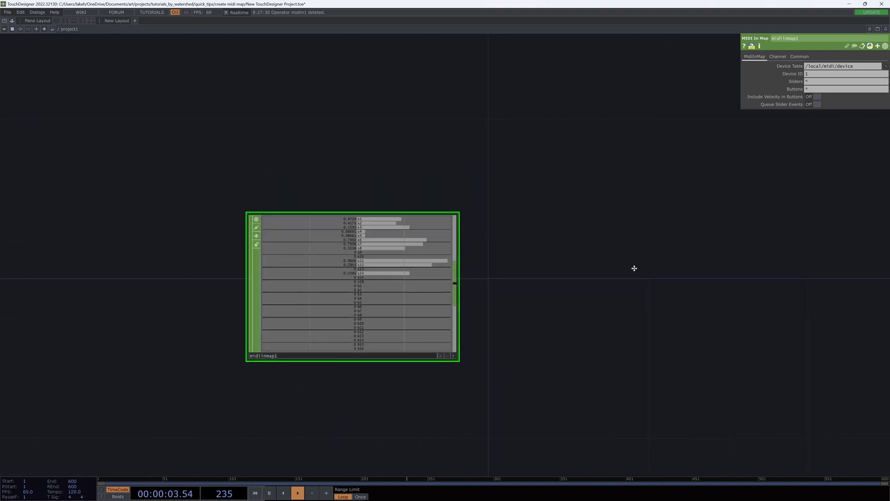
drag(412, 291, 513, 243)
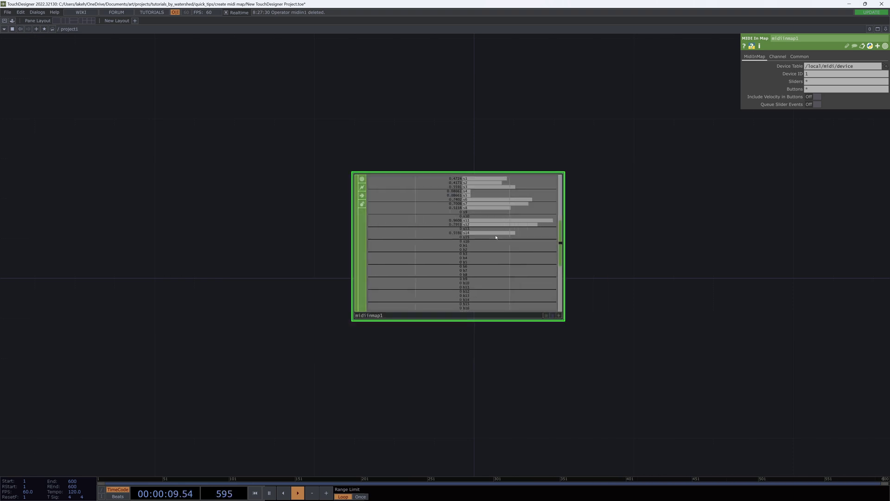